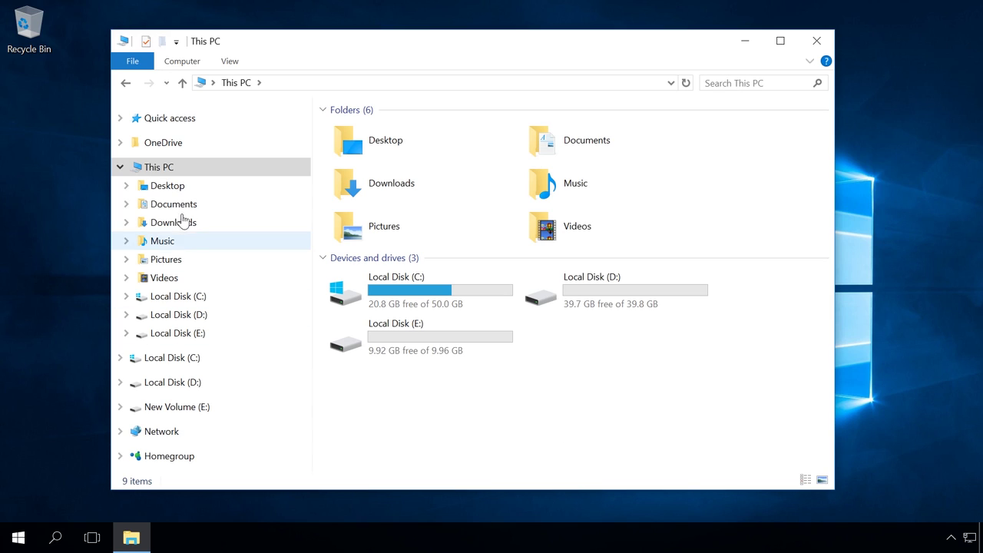
Step: View the contents of the Documents and Pictures folders under This PC
{"action": "left_click", "coordinate": [176, 209]}
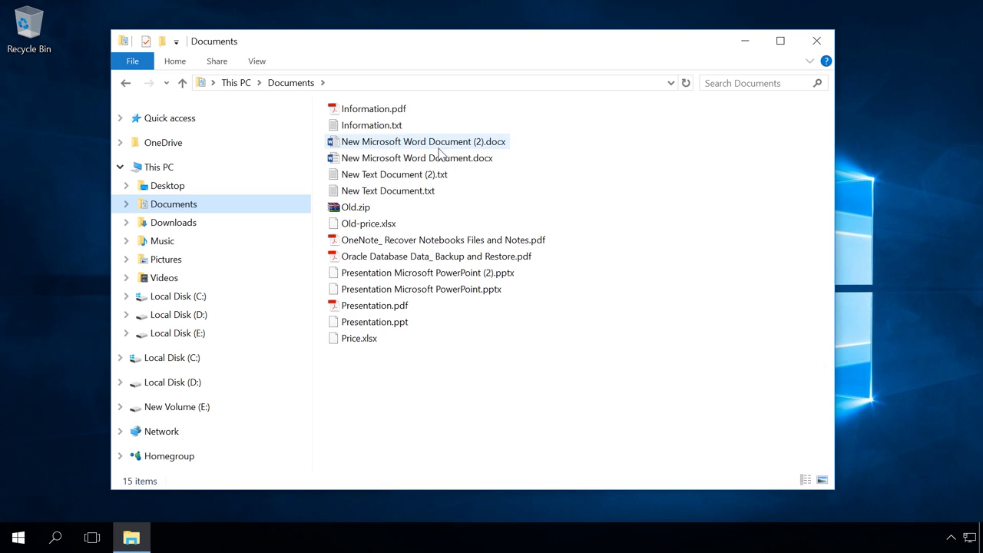
{"action": "left_click", "coordinate": [158, 261]}
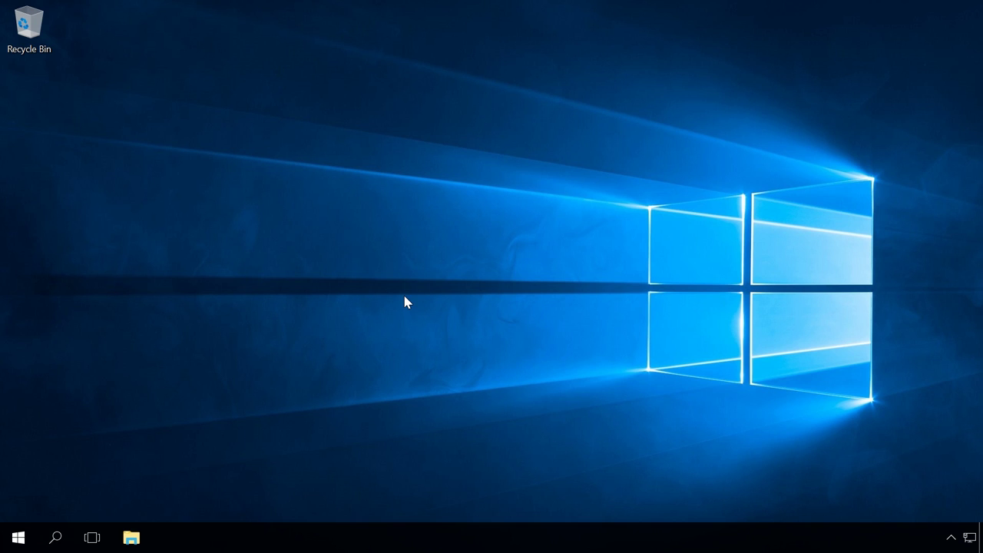
Step: Start Reset this PC from the Windows Update & security recovery settings and choose to remove everything
{"action": "left_click", "coordinate": [19, 537]}
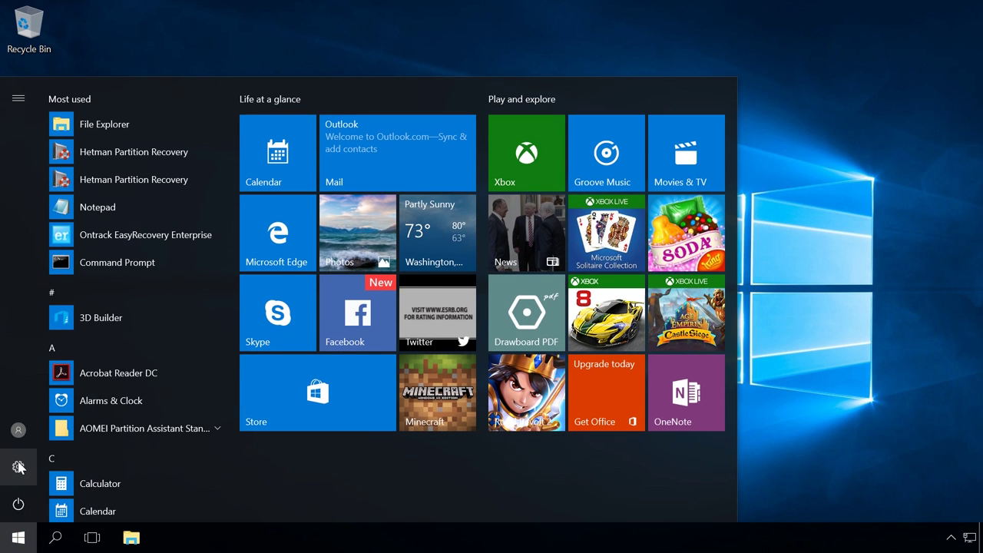
{"action": "left_click", "coordinate": [19, 468]}
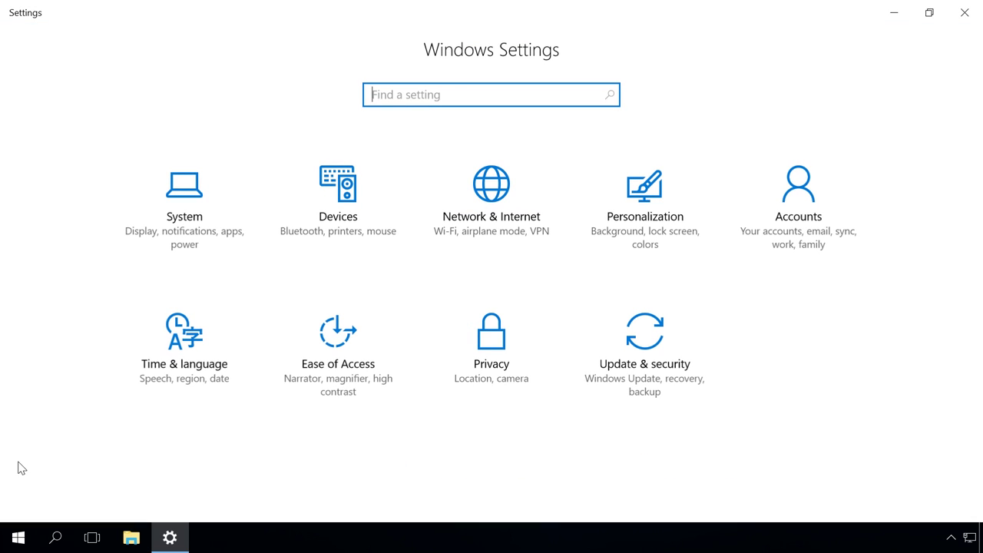
{"action": "left_click", "coordinate": [645, 373]}
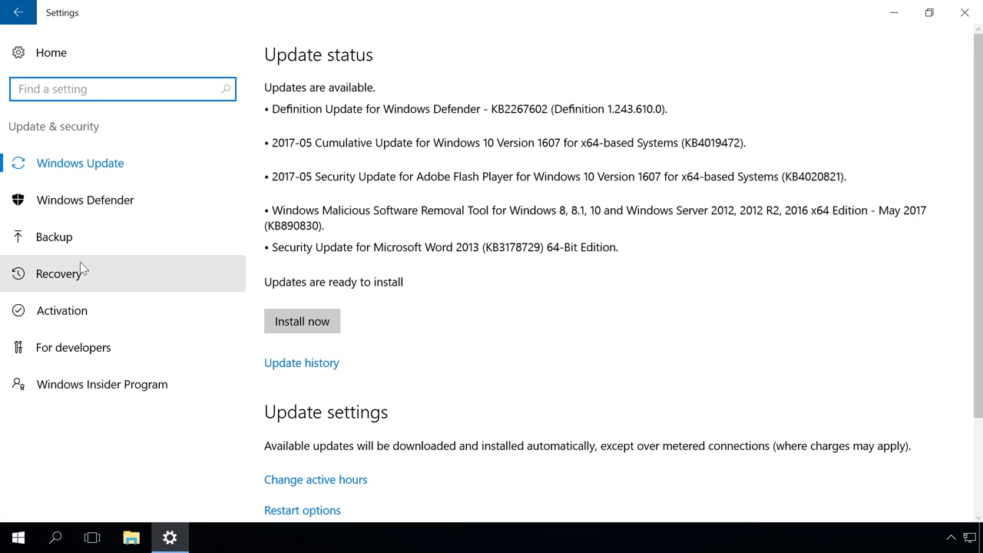
{"action": "left_click", "coordinate": [74, 271]}
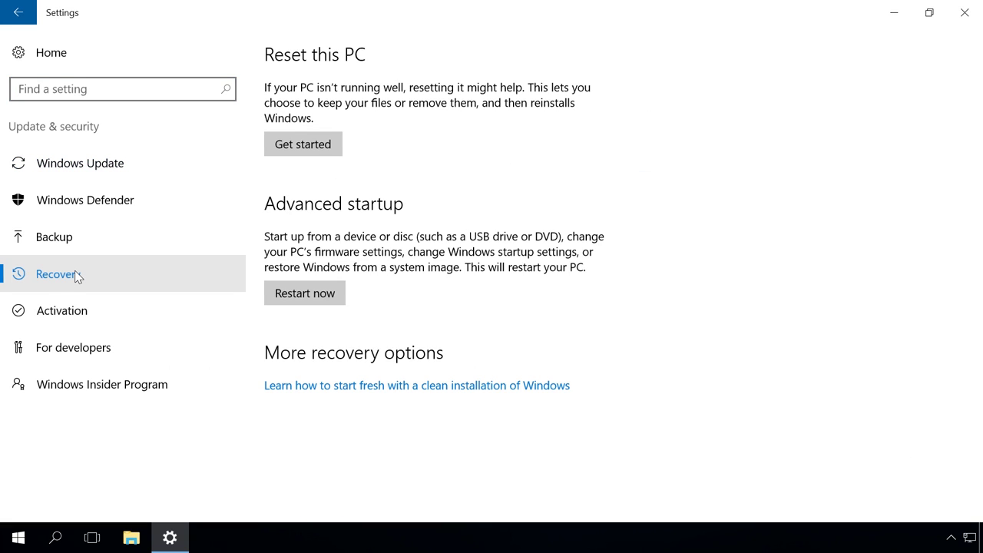
{"action": "left_click", "coordinate": [313, 147]}
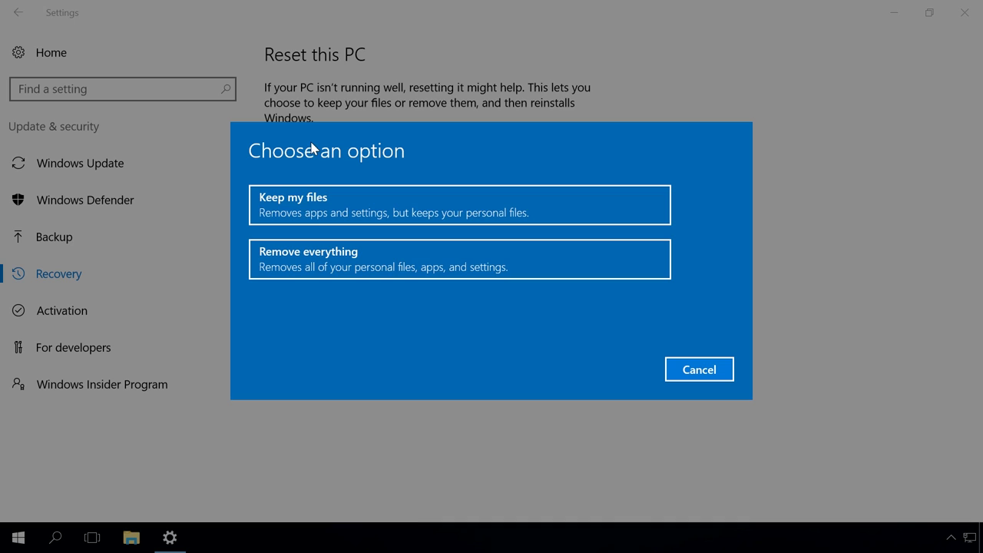
{"action": "left_click", "coordinate": [321, 261]}
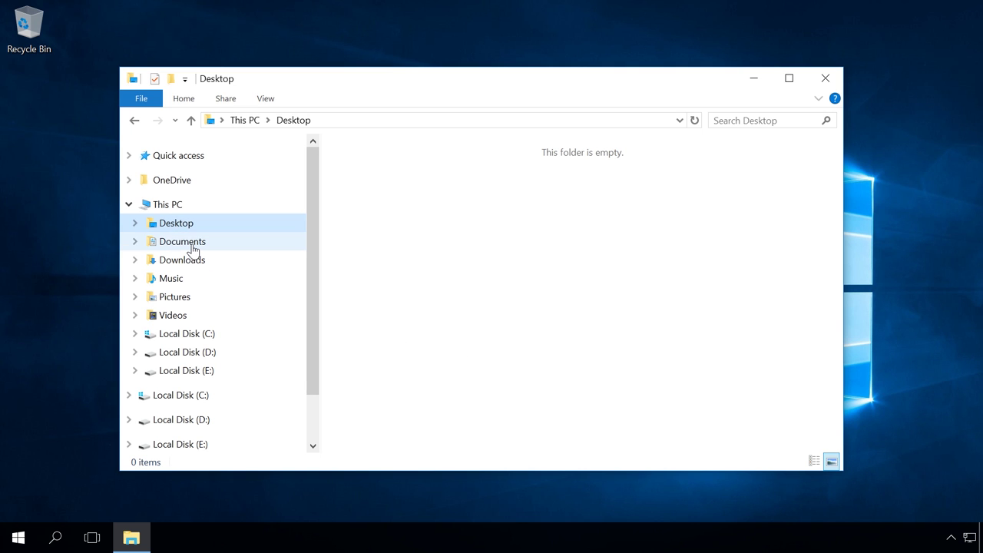
Step: Check the Documents and Pictures folders for remaining files after the system reset
{"action": "left_click", "coordinate": [192, 249]}
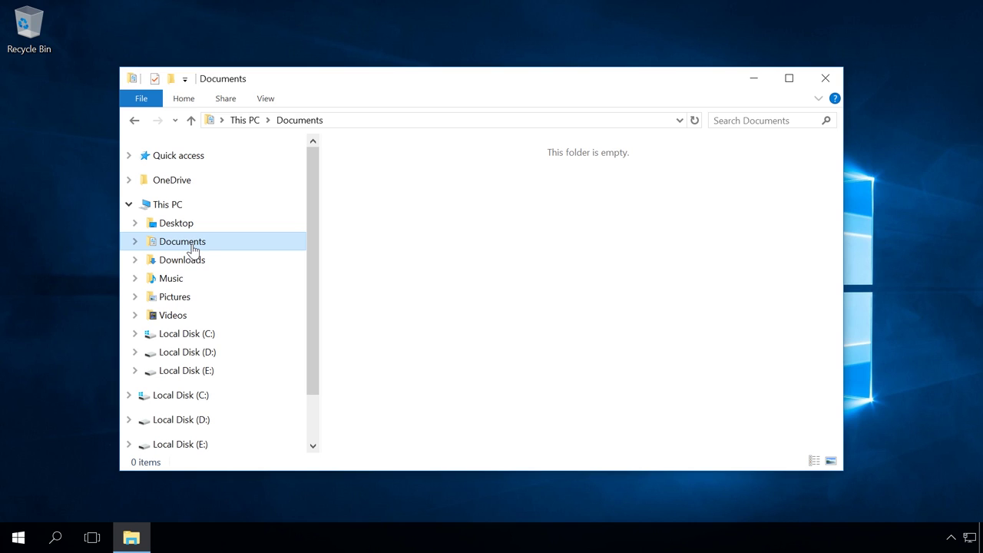
{"action": "left_click", "coordinate": [181, 301]}
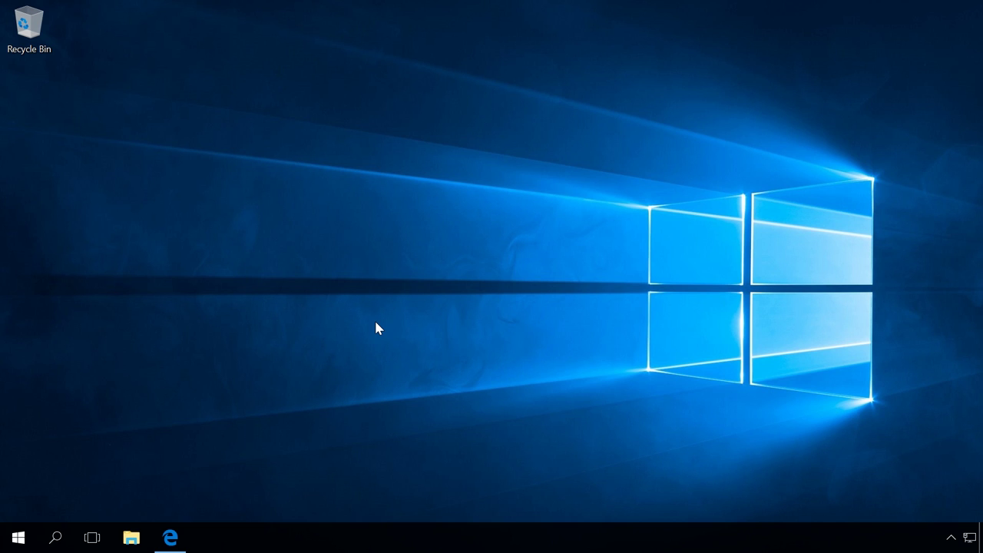
Step: Switch to Microsoft Edge and download Hetman Partition Recovery 2.6 from its product page on hetmanrecovery.com
{"action": "left_click", "coordinate": [182, 539]}
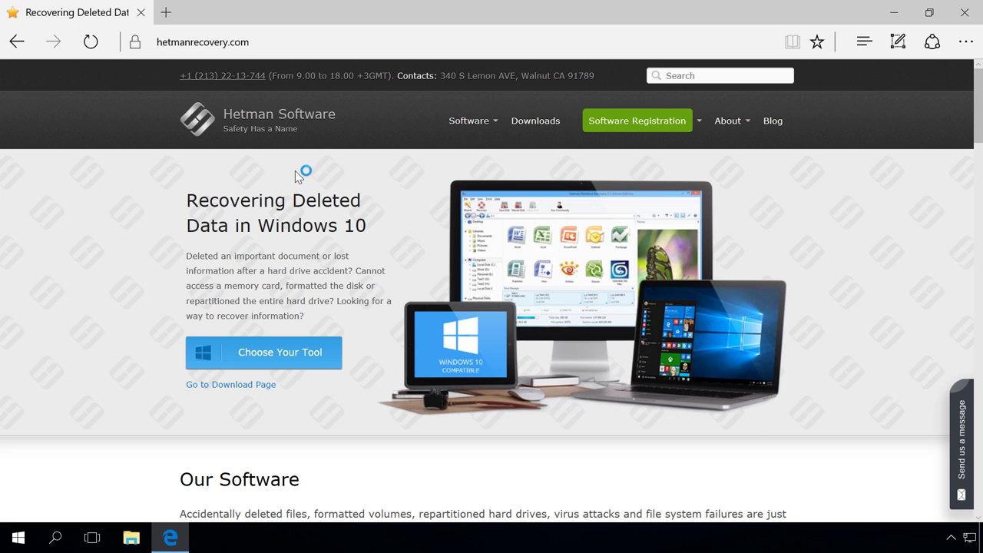
{"action": "scroll", "coordinate": [294, 170], "scroll_direction": "down", "scroll_amount": 5}
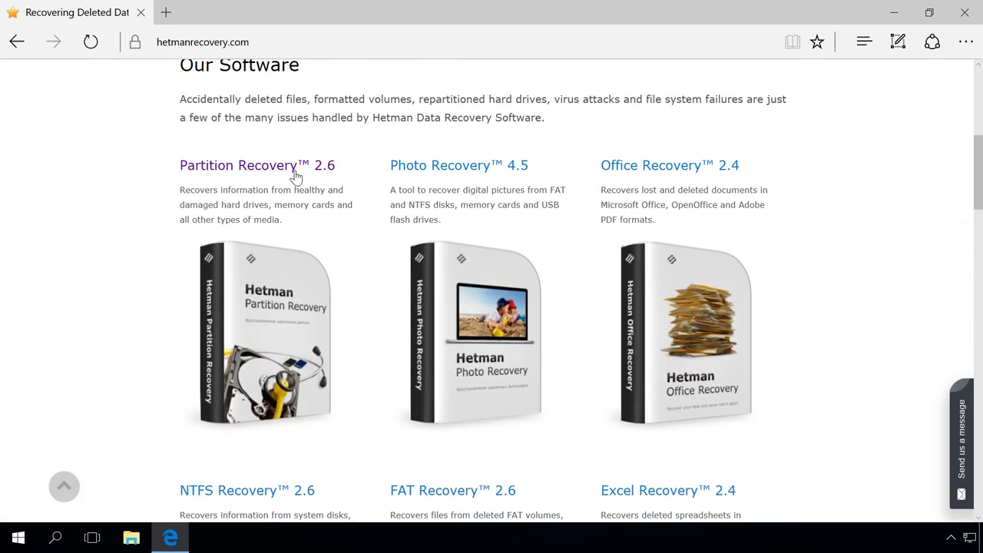
{"action": "left_click", "coordinate": [223, 165]}
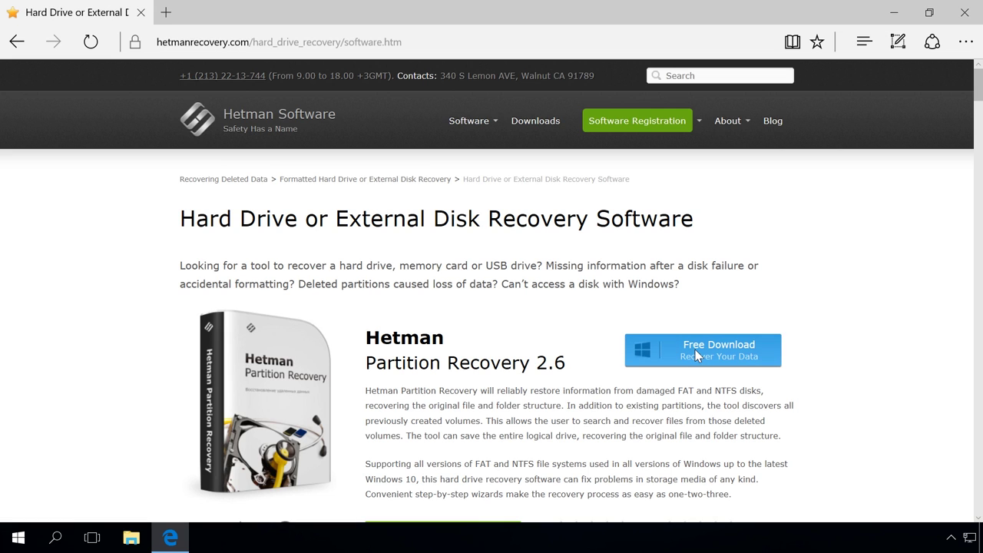
{"action": "left_click", "coordinate": [696, 354]}
{"action": "left_click", "coordinate": [601, 503]}
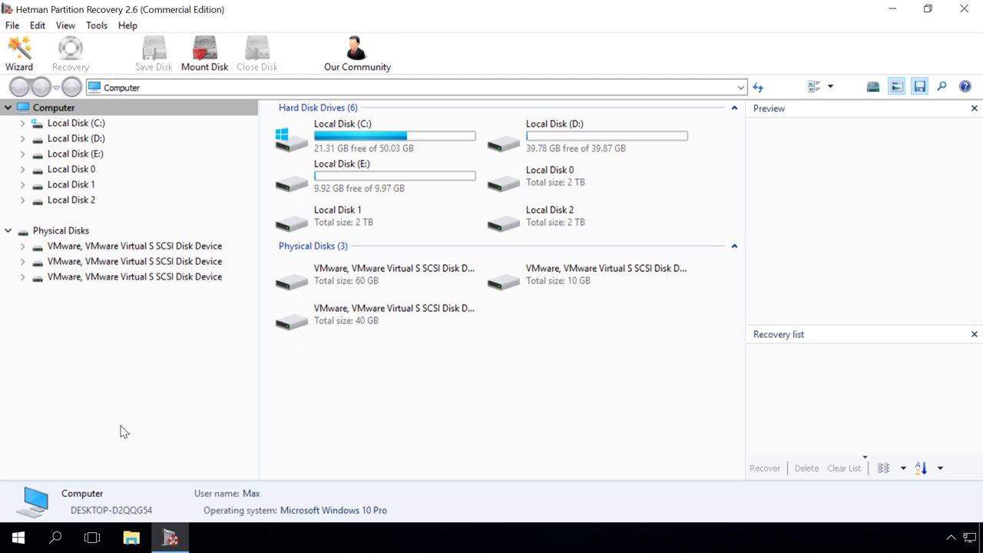
Step: Start a full analysis of Local Disk (C:) with the File Recovery Wizard in Hetman Partition Recovery
{"action": "double_click", "coordinate": [89, 125]}
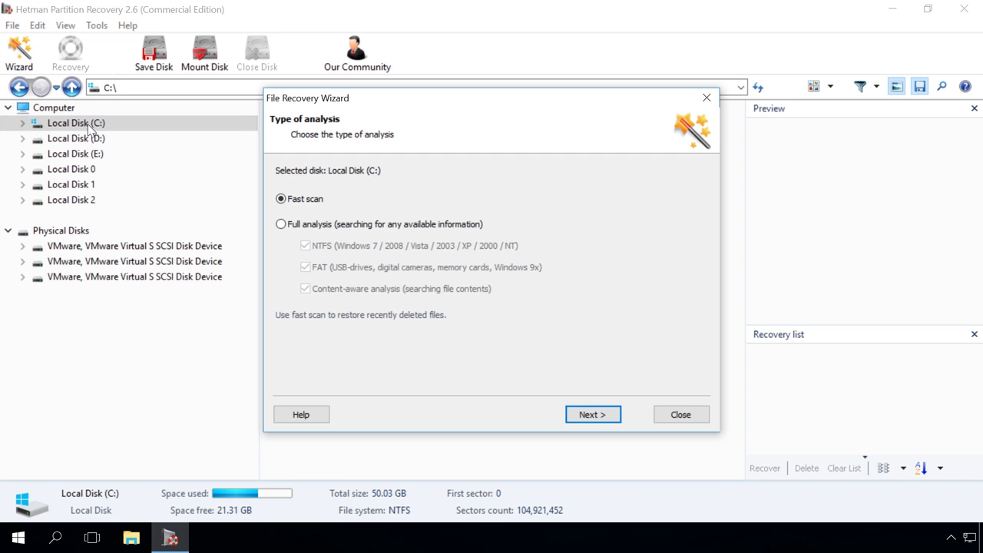
{"action": "left_click", "coordinate": [297, 224]}
{"action": "left_click", "coordinate": [591, 414]}
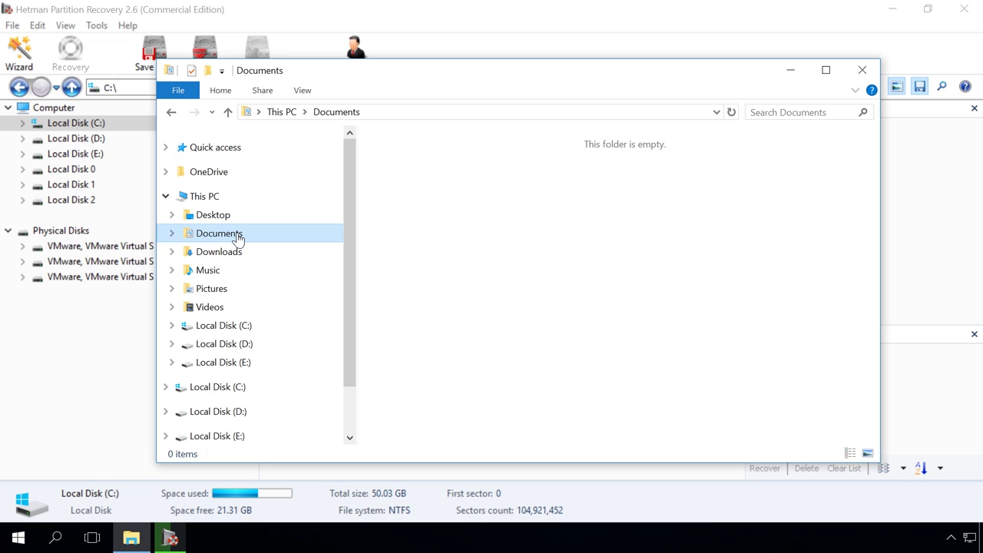
Step: Check the Pictures, Downloads and Desktop folders in File Explorer for existing user files
{"action": "left_click", "coordinate": [212, 293]}
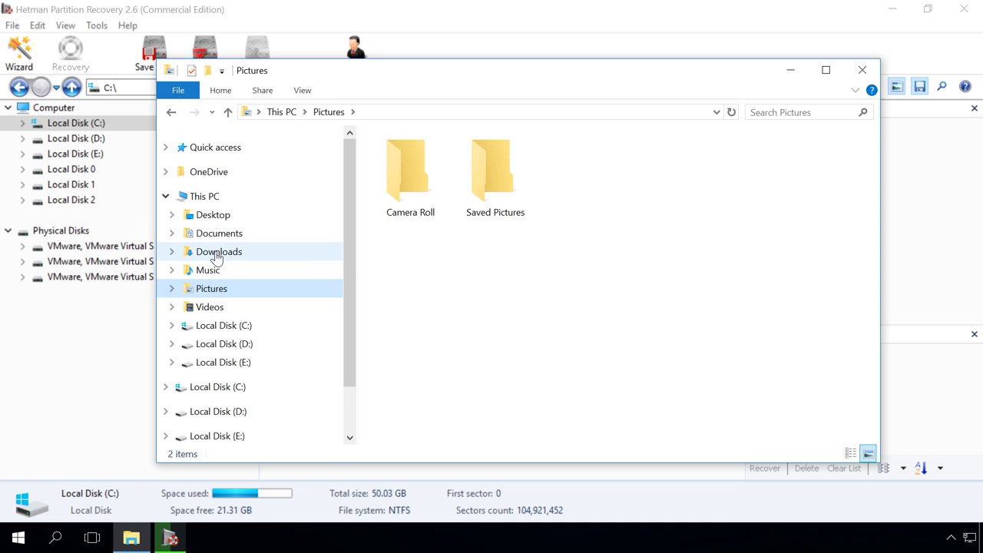
{"action": "left_click", "coordinate": [217, 258]}
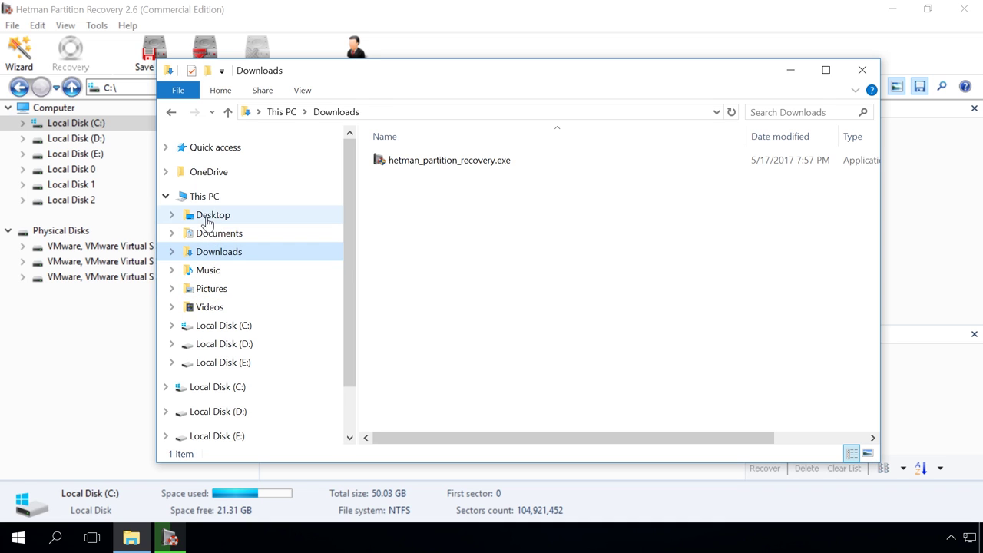
{"action": "left_click", "coordinate": [211, 218]}
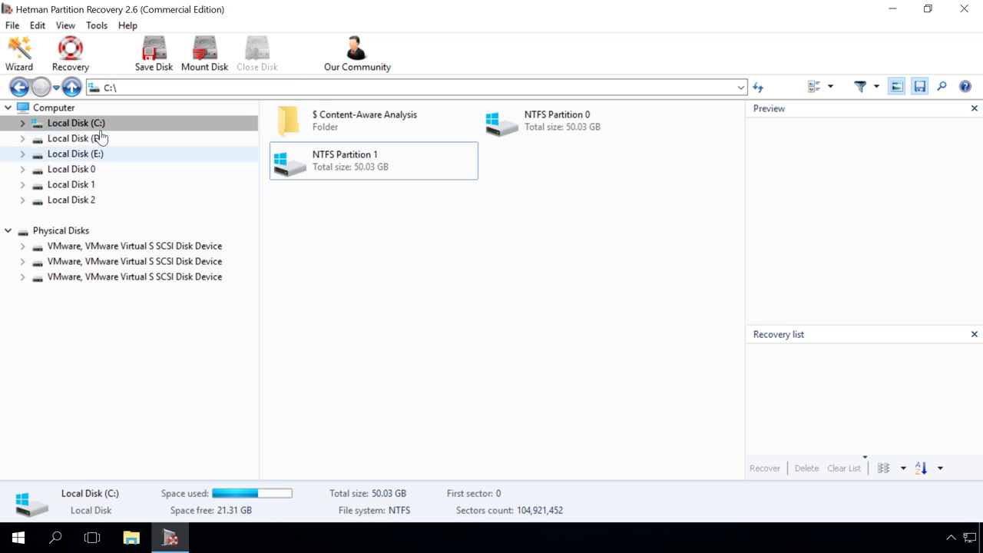
Step: Expand the scanned Local Disk (C:) and open the Users folder inside NTFS Partition 1
{"action": "double_click", "coordinate": [47, 124]}
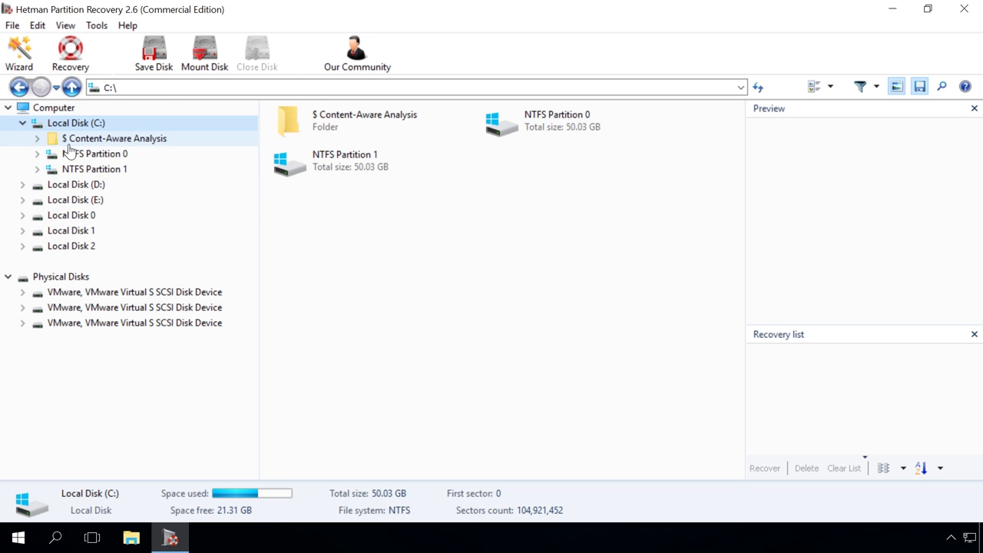
{"action": "double_click", "coordinate": [77, 169]}
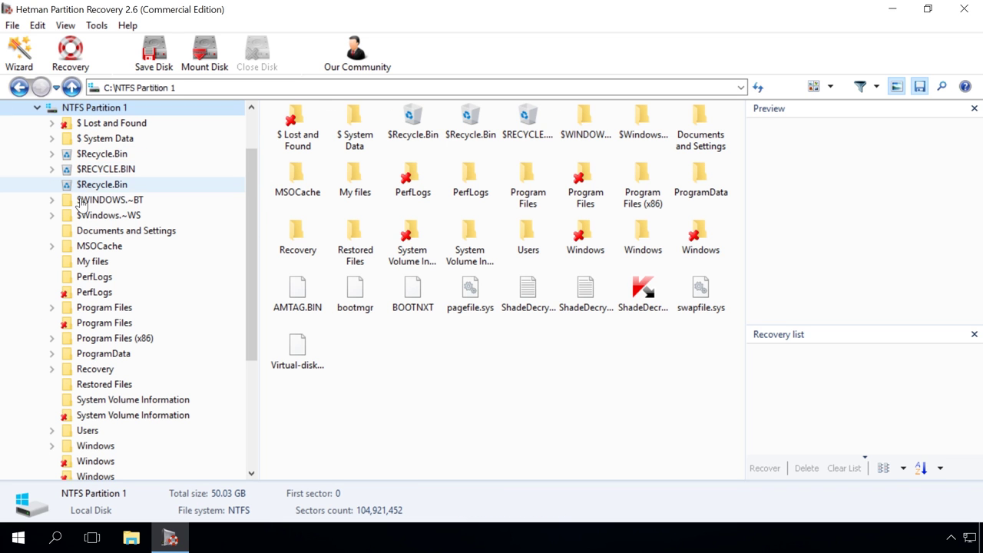
{"action": "scroll", "coordinate": [84, 212], "scroll_direction": "down", "scroll_amount": 1}
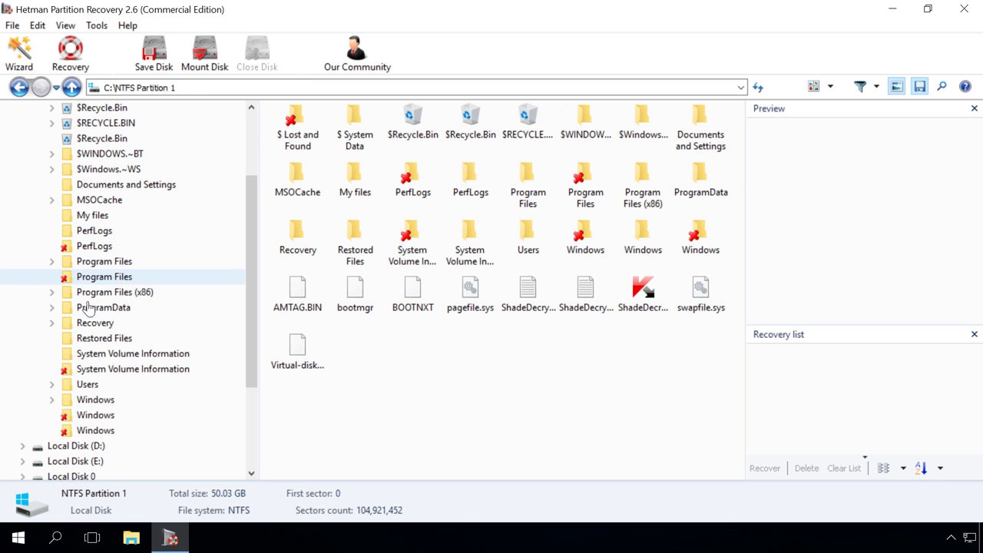
{"action": "double_click", "coordinate": [87, 384]}
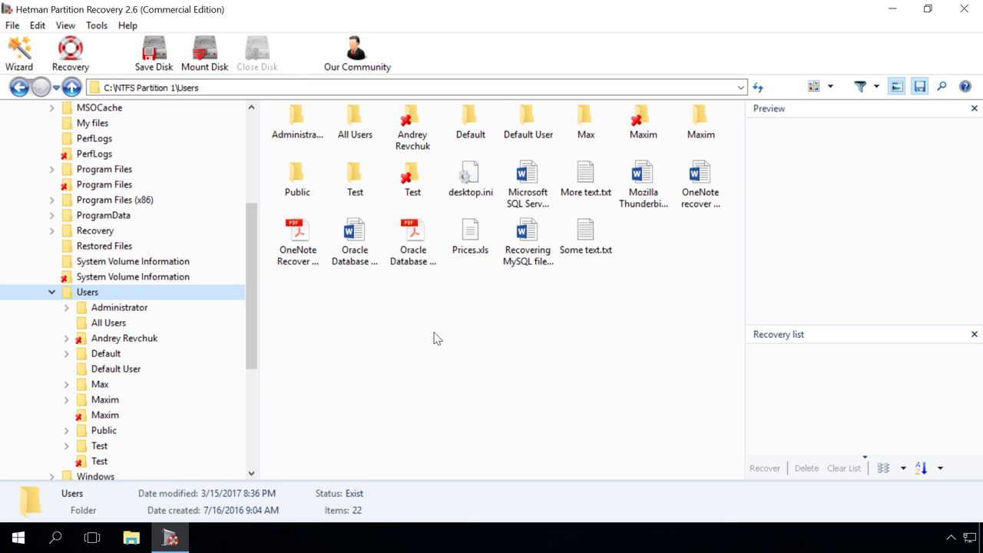
Step: Preview Prices.xls, the Microsoft SQL Server Word document, and the Oracle Database and OneNote PDF files in the Users folder
{"action": "left_click", "coordinate": [470, 248]}
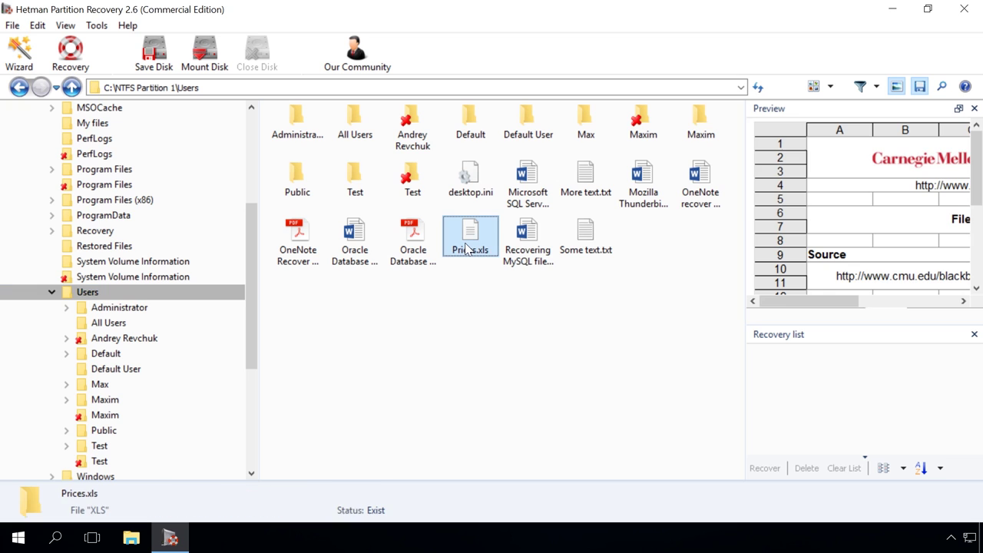
{"action": "left_click", "coordinate": [530, 193]}
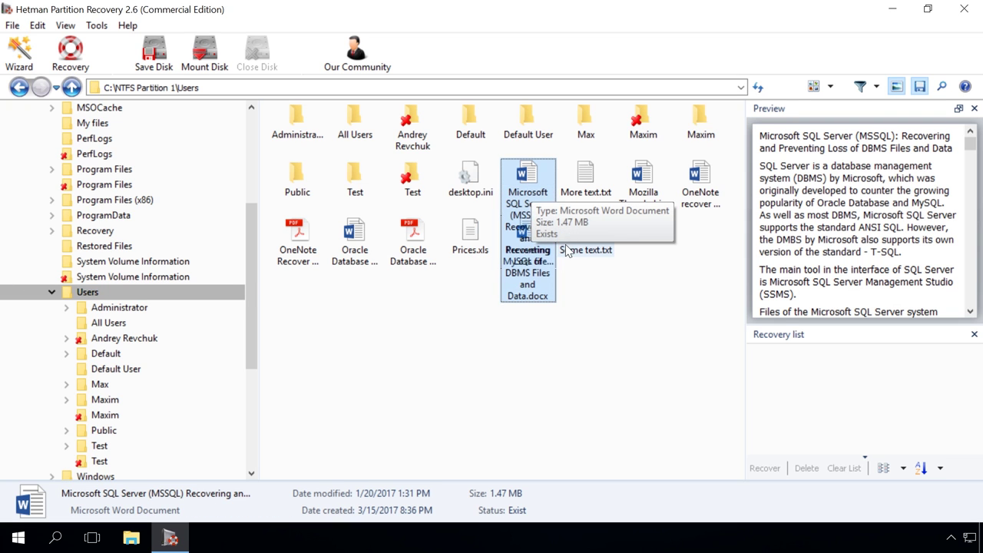
{"action": "left_click", "coordinate": [424, 261]}
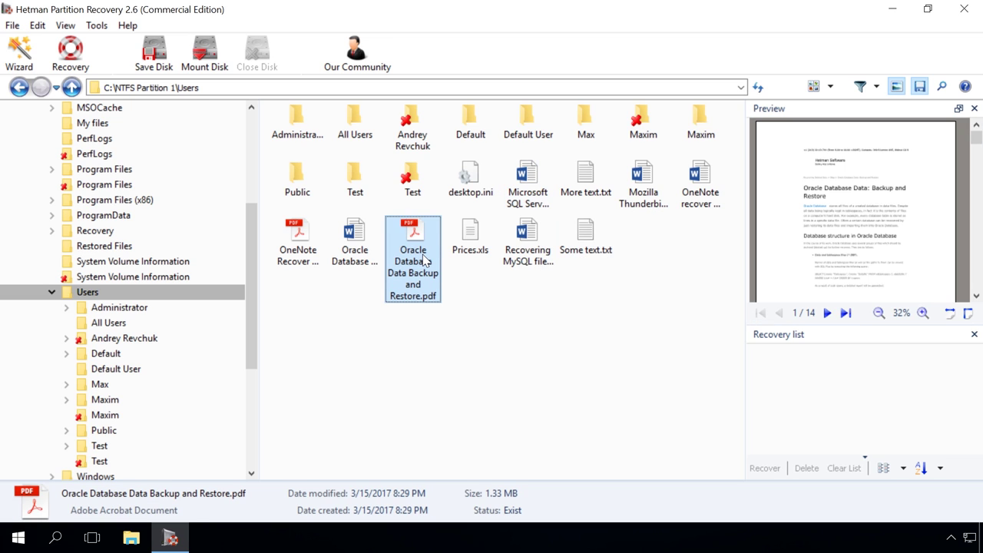
{"action": "left_click", "coordinate": [301, 243]}
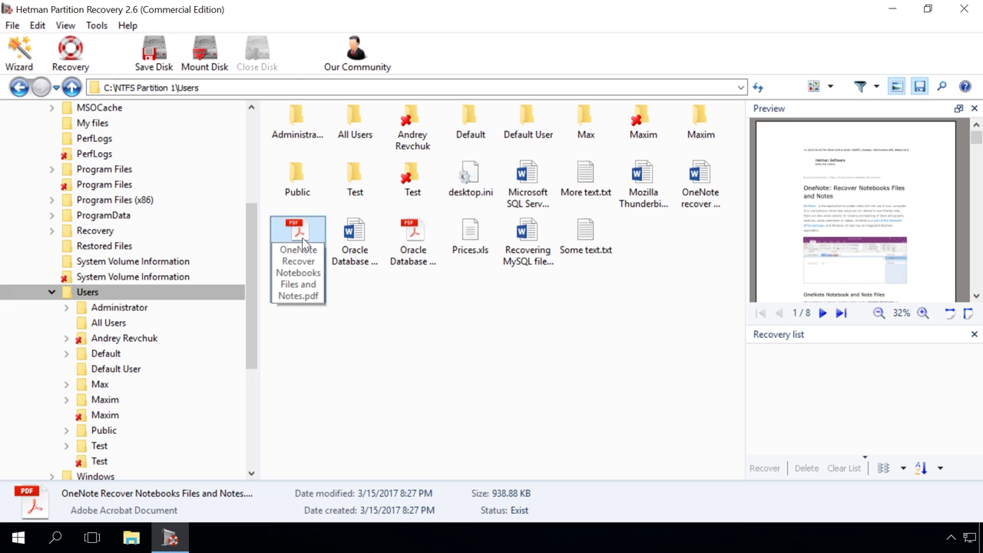
Step: Browse the deleted folders from Folder 34 through Folder 519 in the $ Lost and Found folder of NTFS Partition 1
{"action": "scroll", "coordinate": [189, 231], "scroll_direction": "up", "scroll_amount": 3}
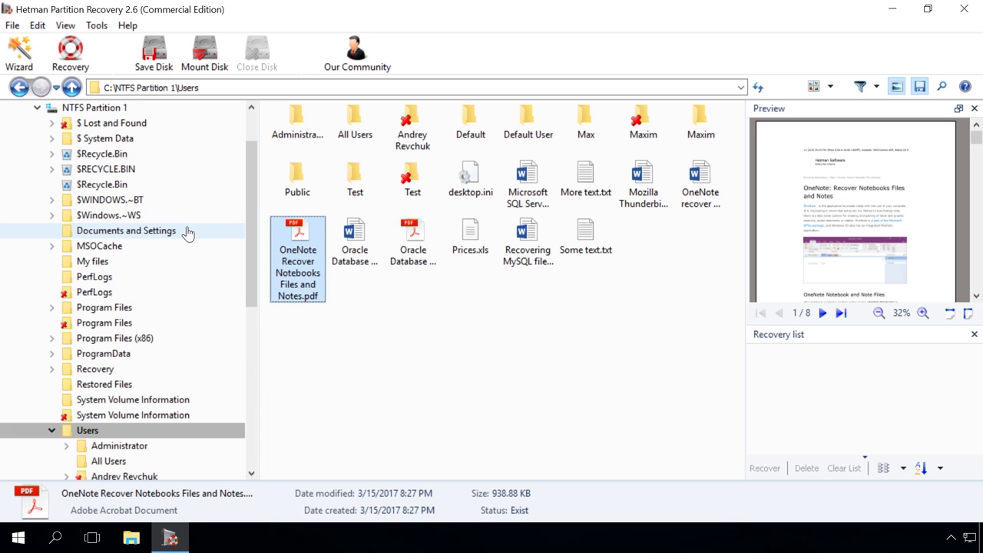
{"action": "left_click", "coordinate": [51, 123]}
{"action": "left_click", "coordinate": [103, 125]}
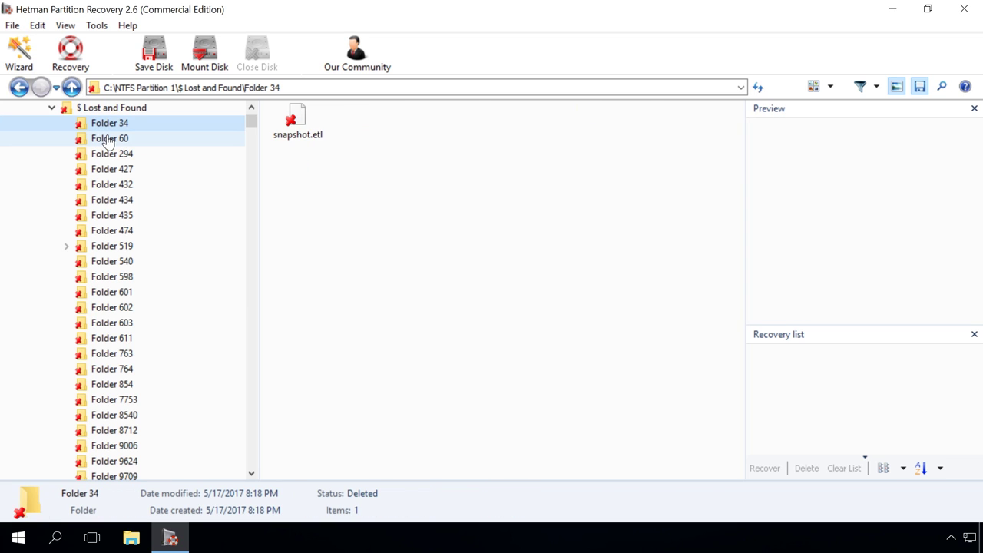
{"action": "left_click", "coordinate": [104, 138]}
{"action": "left_click", "coordinate": [107, 156]}
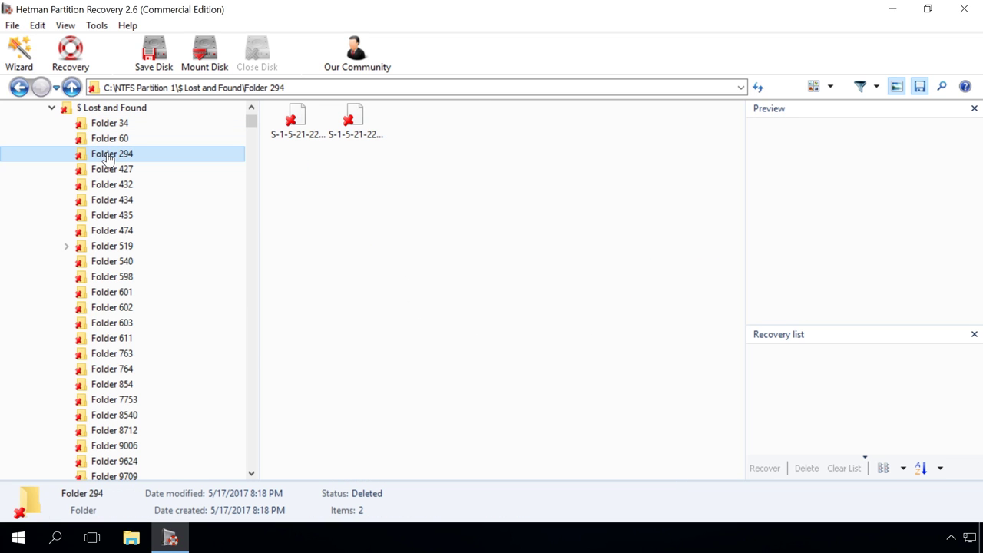
{"action": "left_click", "coordinate": [108, 170]}
{"action": "left_click", "coordinate": [111, 185]}
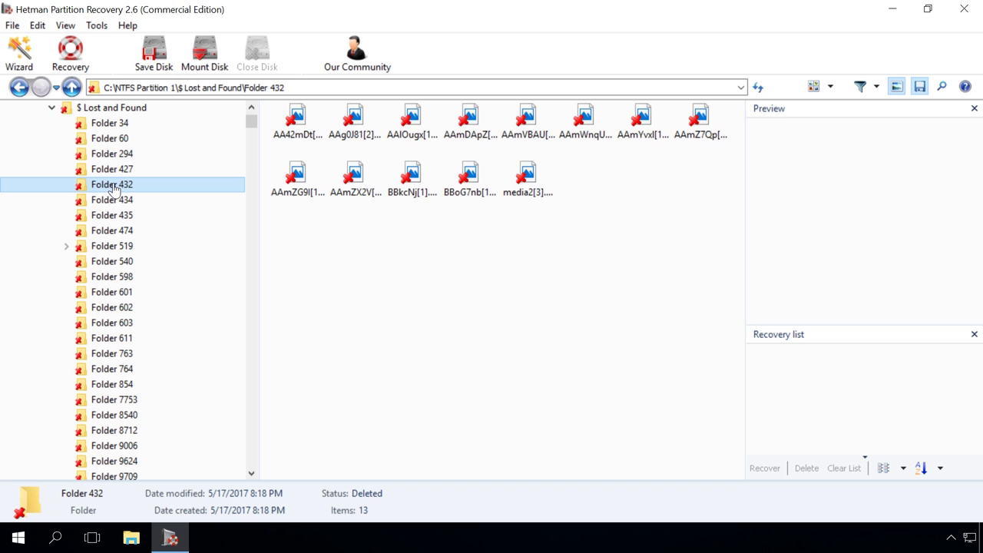
{"action": "left_click", "coordinate": [111, 201]}
{"action": "left_click", "coordinate": [113, 219]}
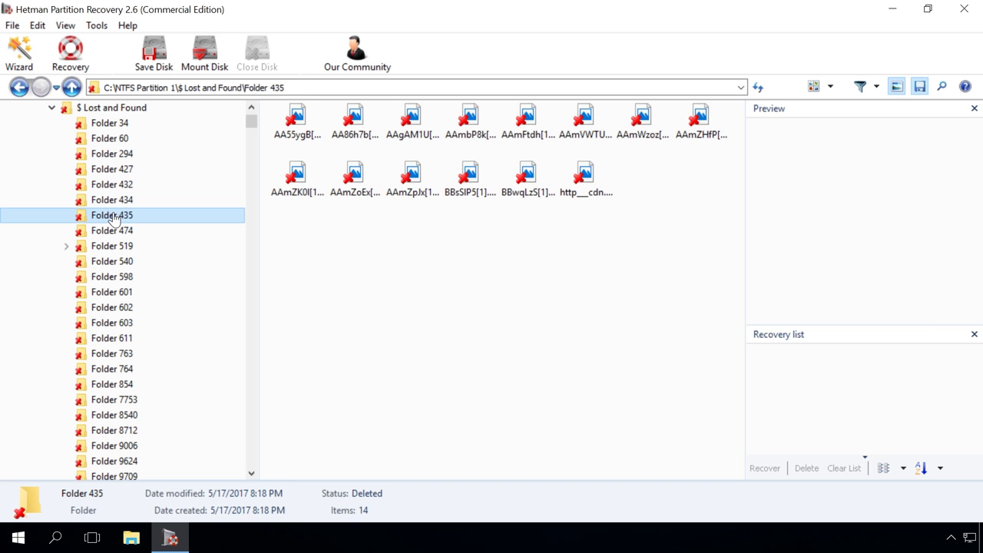
{"action": "left_click", "coordinate": [117, 233]}
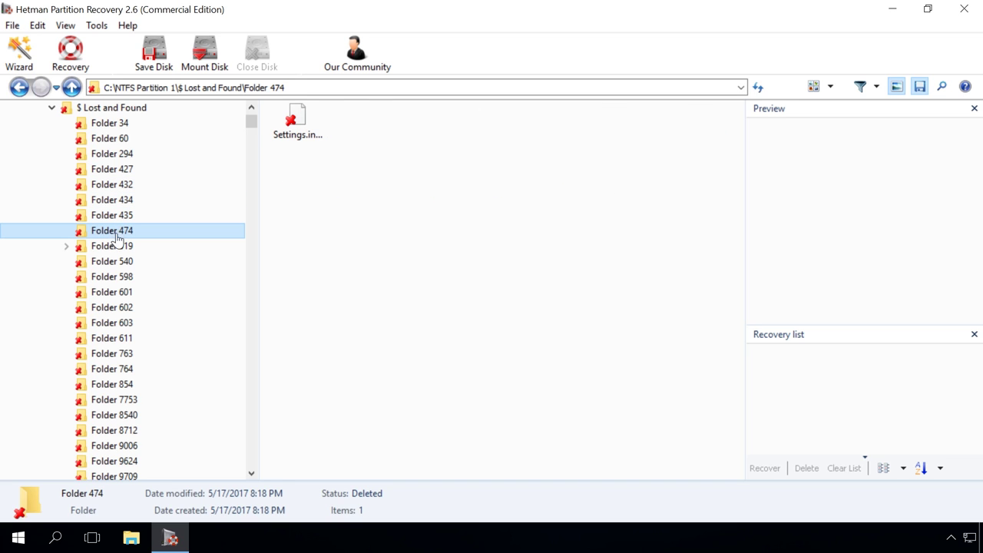
{"action": "double_click", "coordinate": [115, 241]}
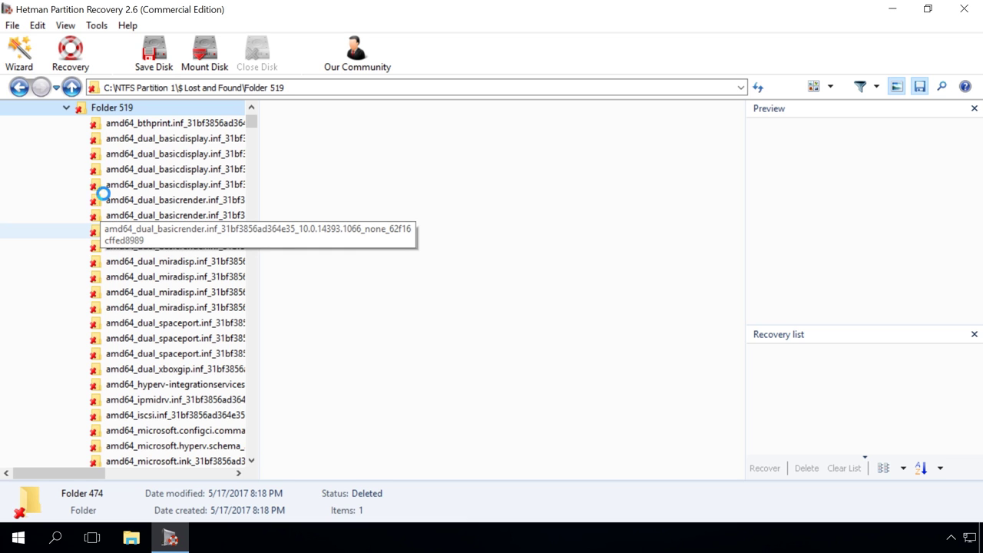
{"action": "left_click", "coordinate": [67, 108]}
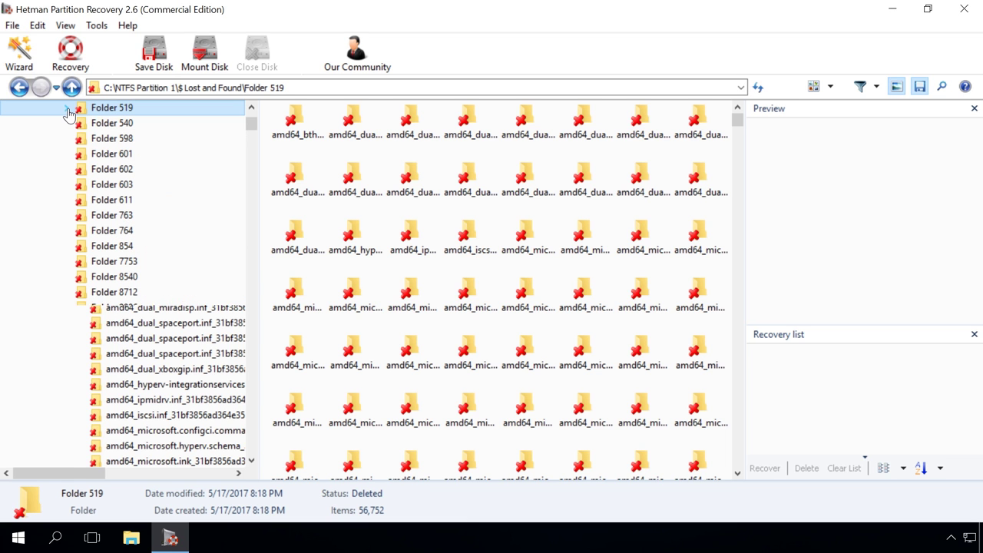
Step: Check Folder 540 and collapse the $ Lost and Found folder of NTFS Partition 1
{"action": "left_click", "coordinate": [99, 126]}
{"action": "scroll", "coordinate": [99, 127], "scroll_direction": "up", "scroll_amount": 4}
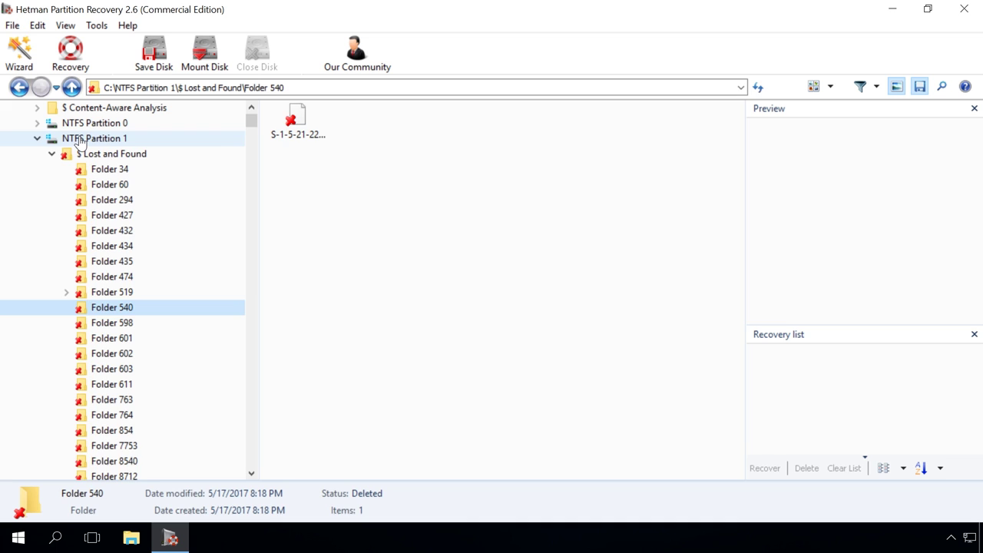
{"action": "left_click", "coordinate": [52, 153]}
{"action": "scroll", "coordinate": [91, 123], "scroll_direction": "up", "scroll_amount": 1}
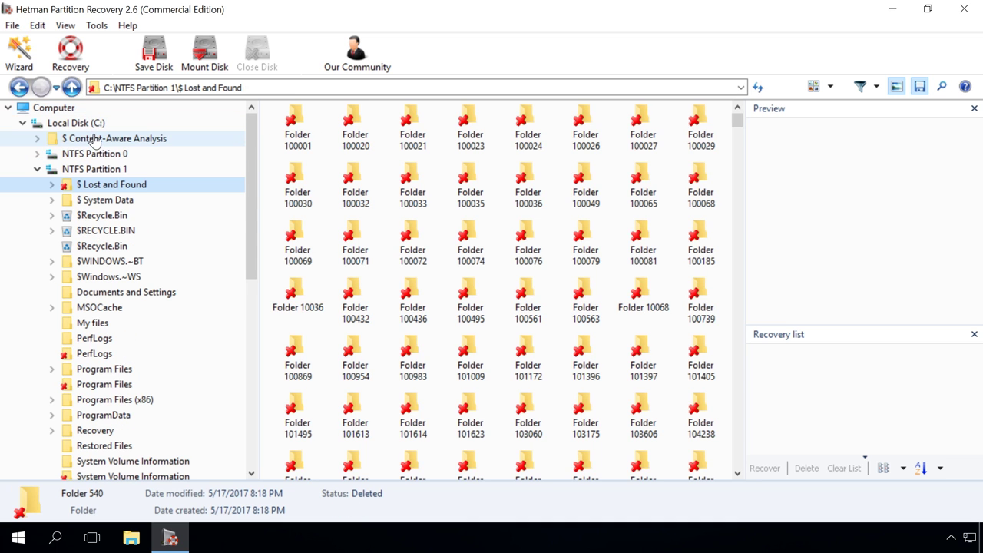
Step: Expand $ Content-Aware Analysis and inspect its PDF, PPT and XLS folders, previewing File 00001.pdf and File 00001.xls
{"action": "left_click", "coordinate": [92, 135]}
{"action": "left_click", "coordinate": [92, 128]}
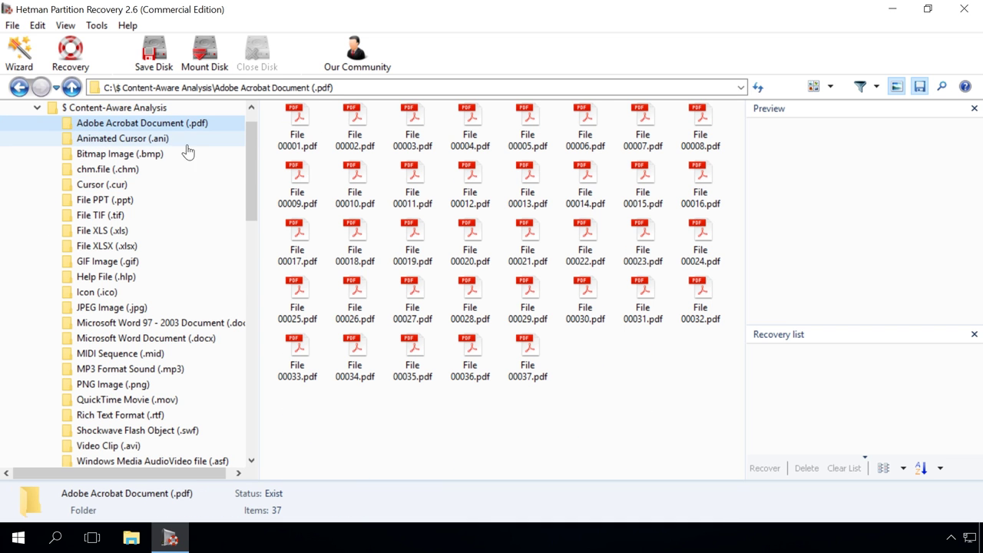
{"action": "left_click", "coordinate": [293, 117]}
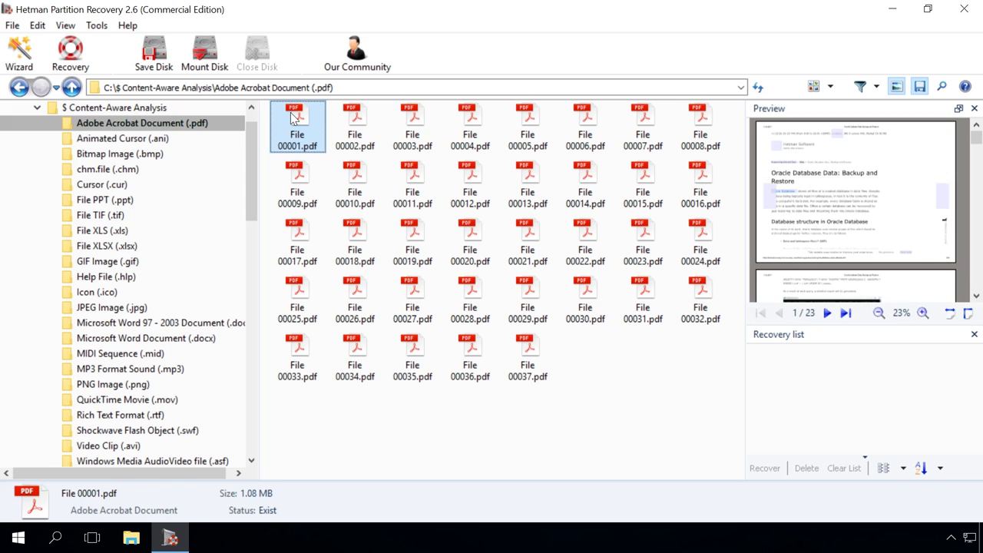
{"action": "left_click", "coordinate": [121, 200]}
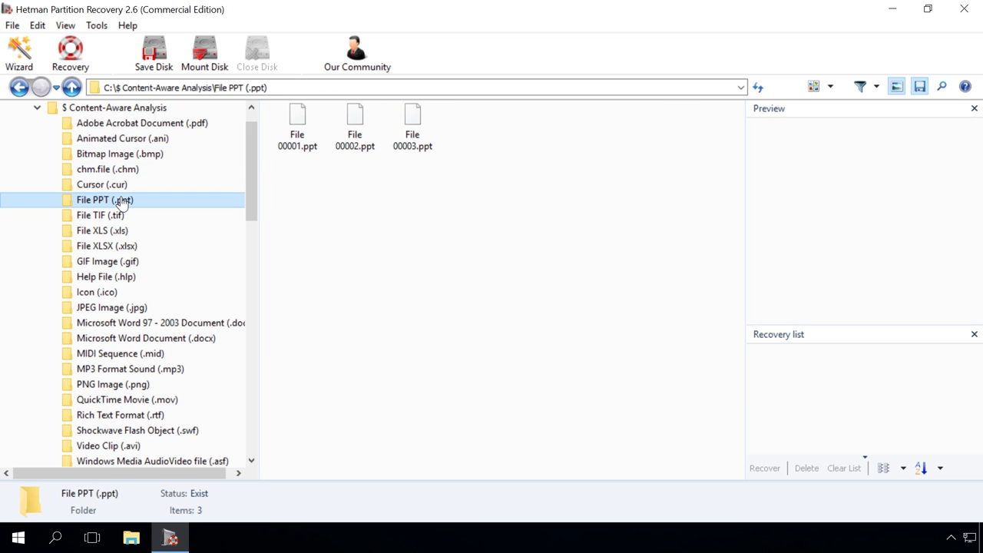
{"action": "left_click", "coordinate": [103, 231]}
{"action": "left_click", "coordinate": [299, 119]}
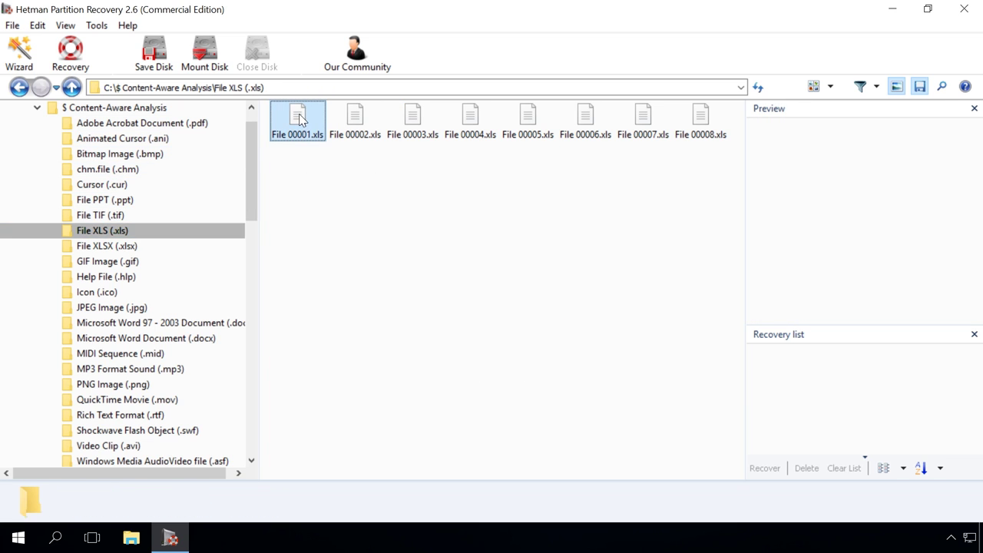
Step: Preview File 00001.zip in the WinRAR ZIP archive (.zip) folder and add it to the recovery list
{"action": "scroll", "coordinate": [158, 215], "scroll_direction": "down", "scroll_amount": 1}
{"action": "scroll", "coordinate": [153, 228], "scroll_direction": "down", "scroll_amount": 1}
{"action": "left_click", "coordinate": [150, 446]}
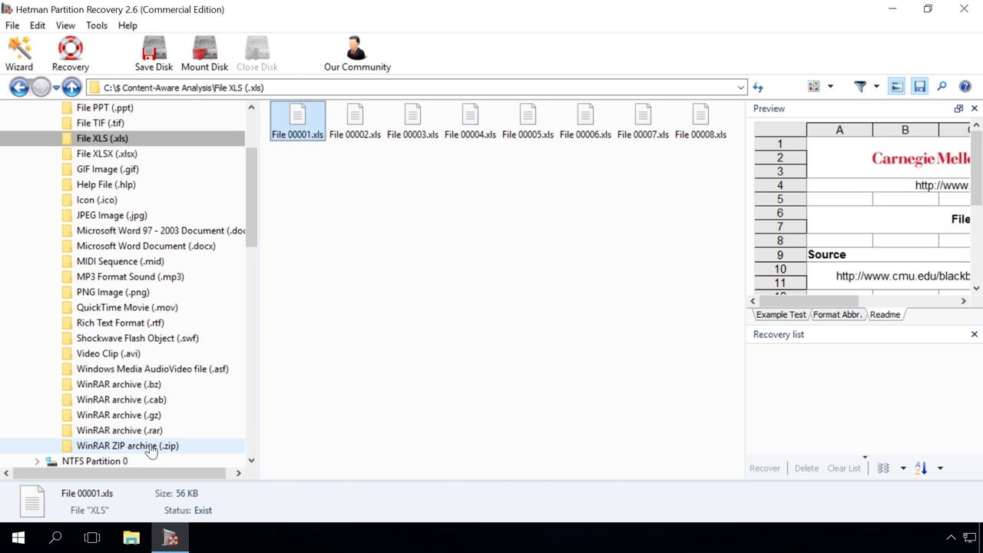
{"action": "left_click", "coordinate": [297, 127]}
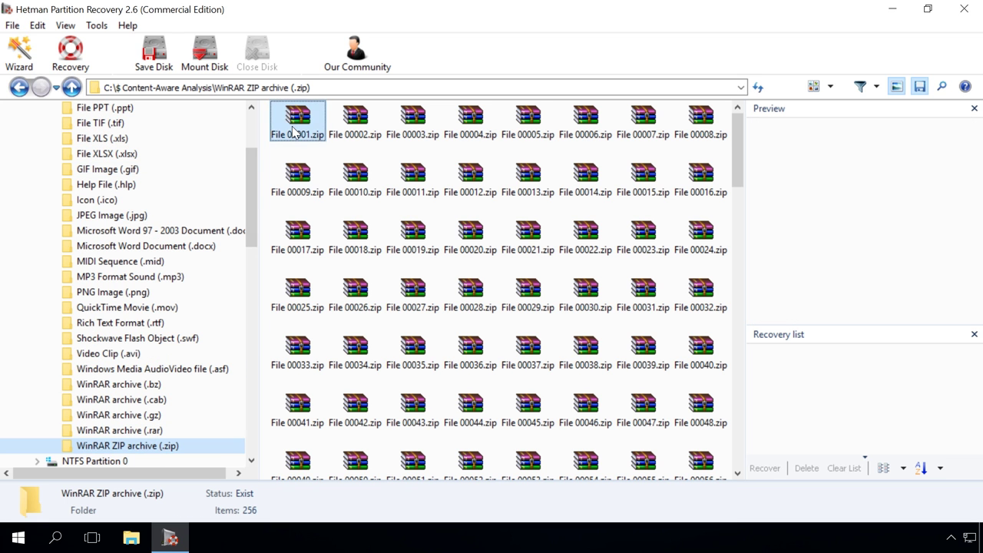
{"action": "left_click_drag", "start_coordinate": [295, 129], "coordinate": [798, 397]}
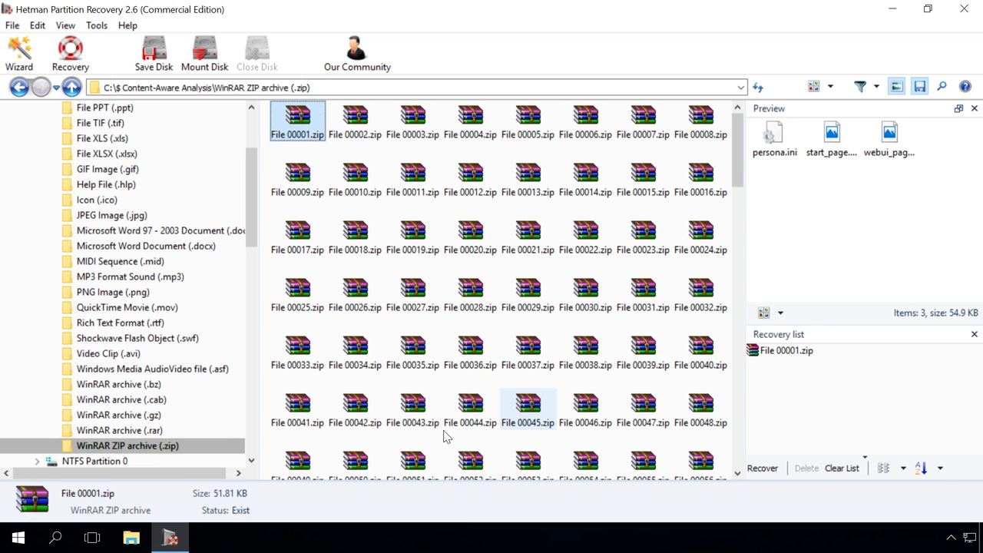
Step: Preview File 03231.jpg in the JPEG Image (.jpg) folder and add it to the recovery list
{"action": "scroll", "coordinate": [176, 440], "scroll_direction": "up", "scroll_amount": 1}
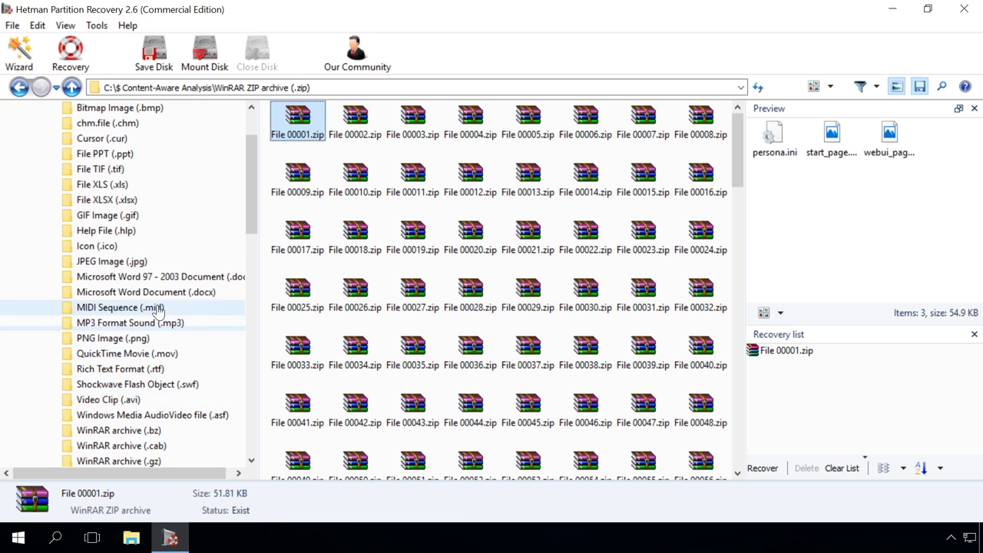
{"action": "left_click", "coordinate": [147, 262]}
{"action": "left_click_drag", "start_coordinate": [739, 123], "coordinate": [723, 393]}
{"action": "left_click", "coordinate": [585, 313]}
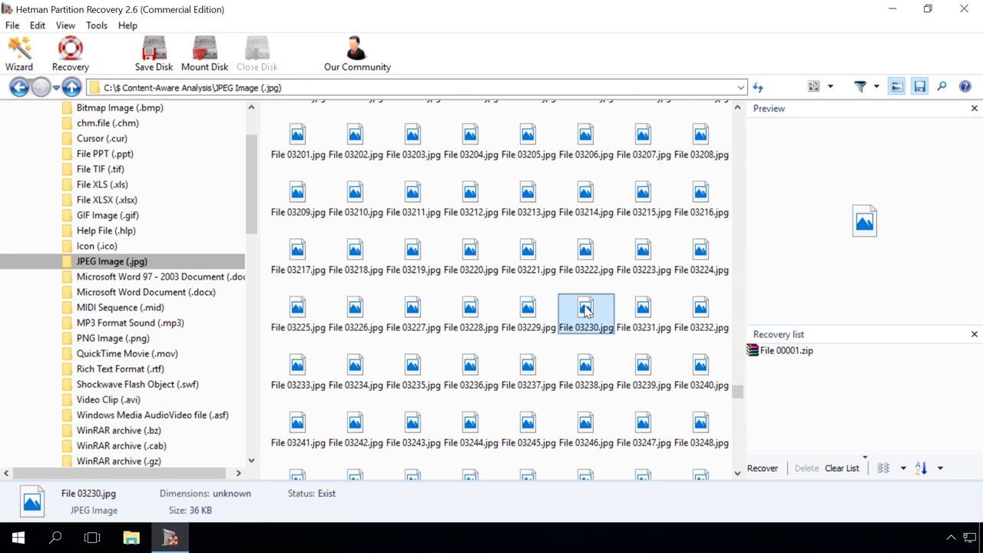
{"action": "left_click", "coordinate": [634, 312]}
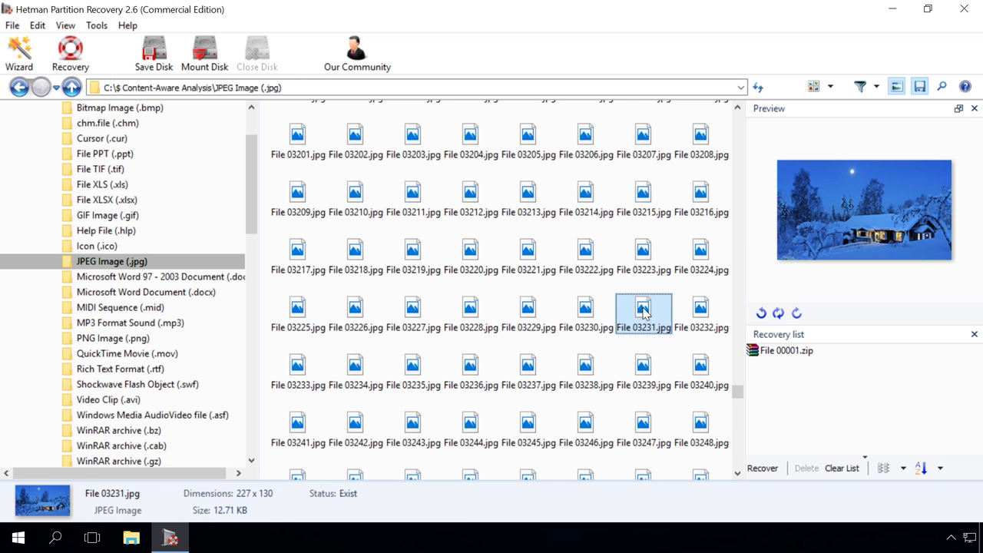
{"action": "left_click_drag", "start_coordinate": [638, 312], "coordinate": [790, 381]}
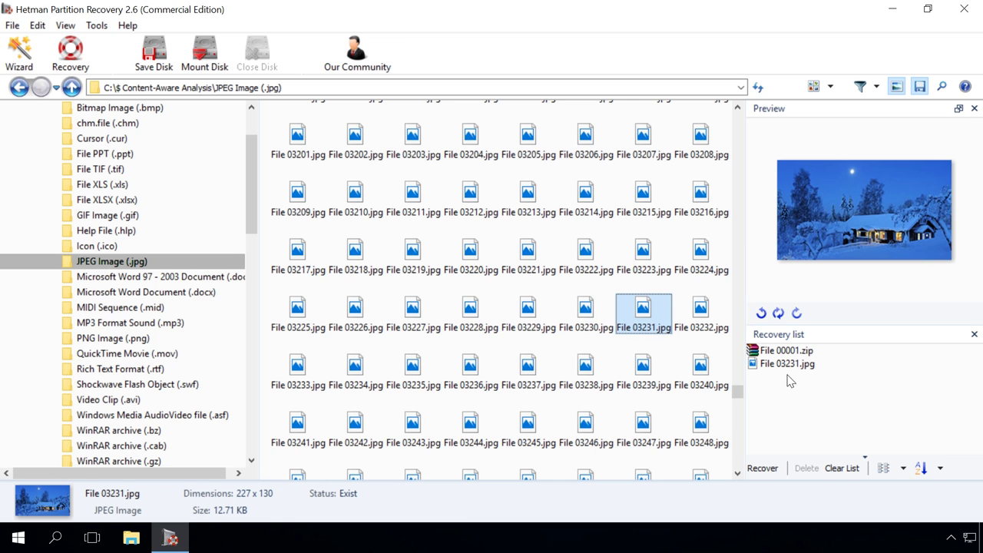
Step: Add File 00001.xls from the File XLS (.xls) folder to the recovery list
{"action": "scroll", "coordinate": [211, 205], "scroll_direction": "up", "scroll_amount": 1}
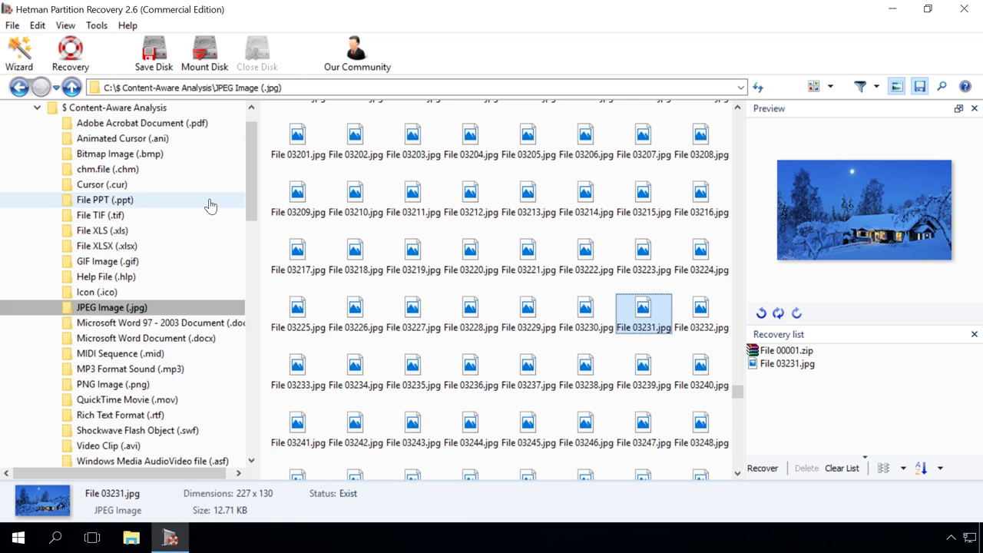
{"action": "left_click", "coordinate": [122, 232]}
{"action": "left_click_drag", "start_coordinate": [297, 119], "coordinate": [790, 416]}
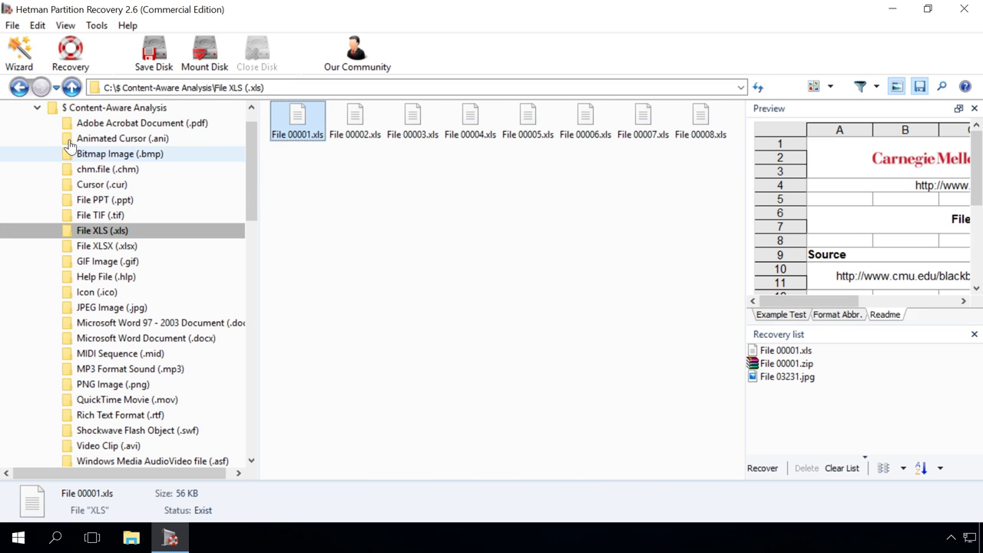
Step: Add the OneNote PDF, both Oracle Database files, Prices.xls, the Recovering MySQL document and Some text.txt from the Users folder to the recovery list
{"action": "left_click", "coordinate": [37, 107]}
{"action": "scroll", "coordinate": [115, 269], "scroll_direction": "down", "scroll_amount": 4}
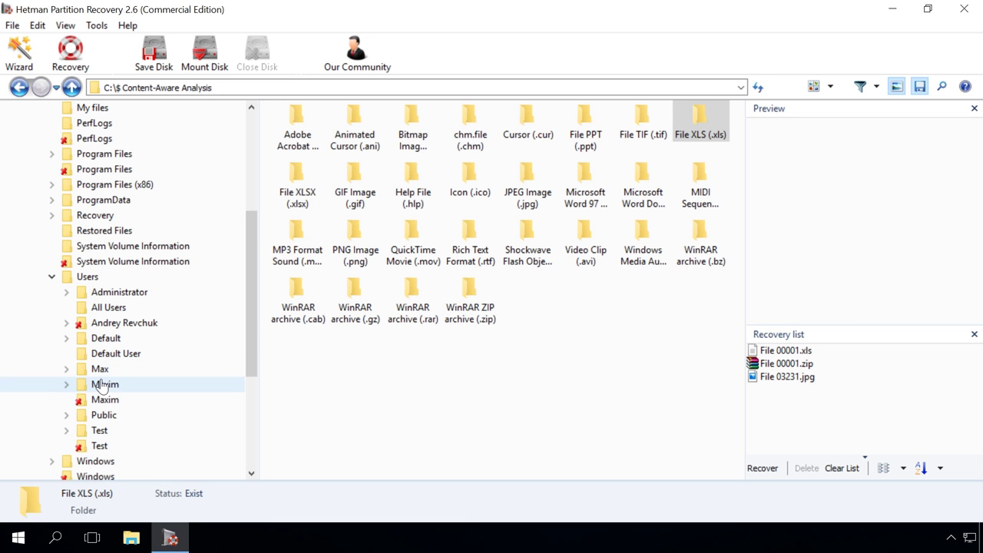
{"action": "left_click", "coordinate": [87, 276]}
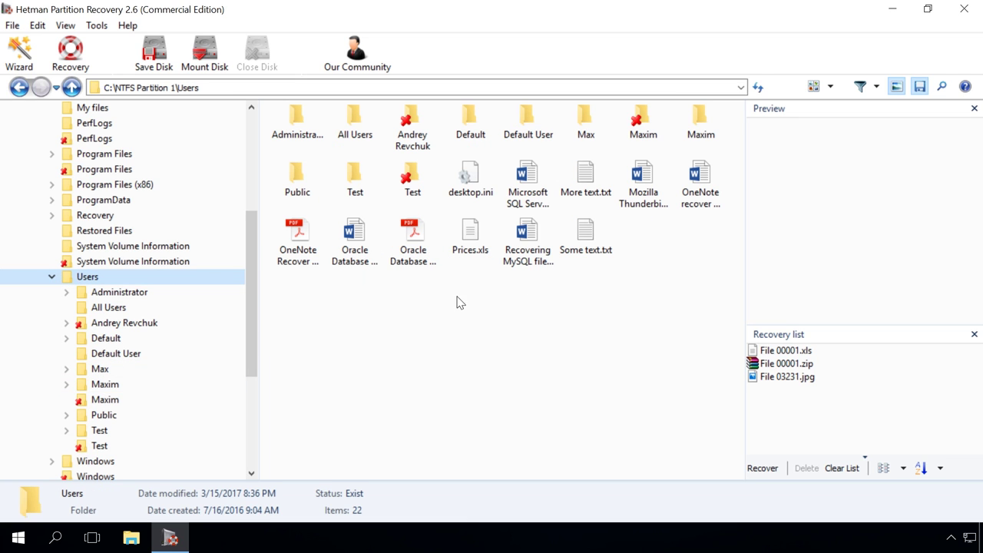
{"action": "left_click_drag", "start_coordinate": [456, 303], "coordinate": [576, 231]}
{"action": "left_click_drag", "start_coordinate": [515, 257], "coordinate": [796, 426]}
{"action": "left_click_drag", "start_coordinate": [435, 307], "coordinate": [760, 434]}
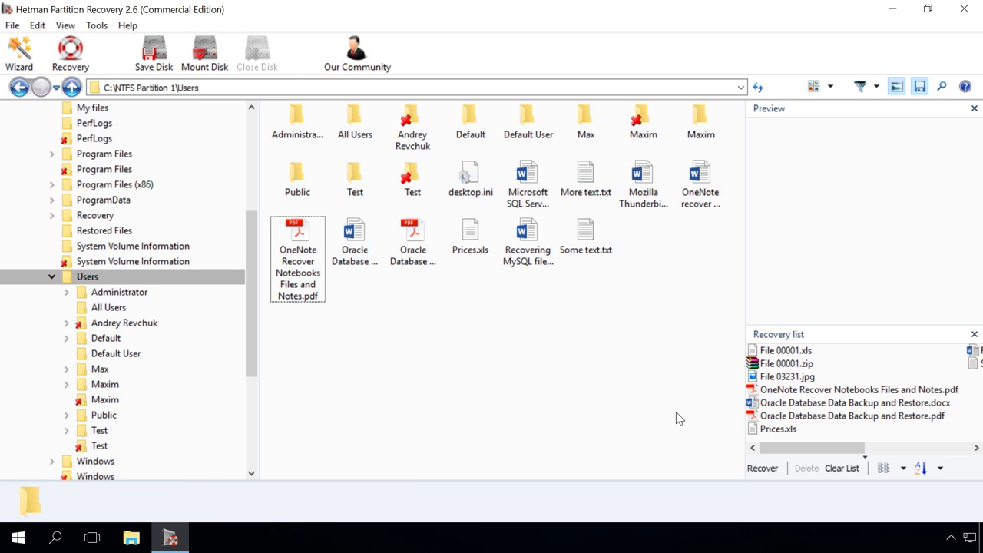
Step: Recover the listed files with the Save to hard disk method into a new folder on Local Disk (E:), and finish the wizard
{"action": "left_click", "coordinate": [758, 468]}
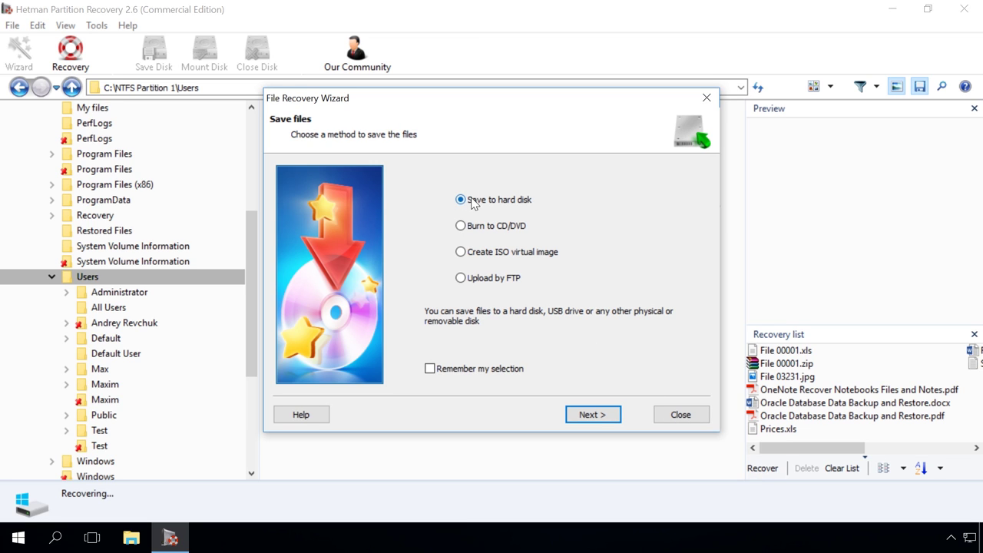
{"action": "left_click", "coordinate": [592, 416]}
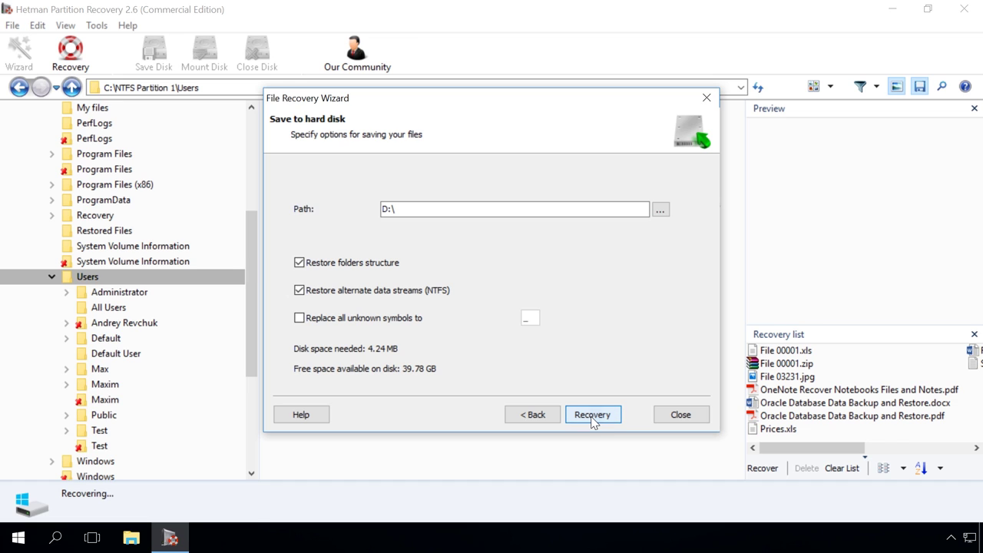
{"action": "left_click", "coordinate": [660, 211]}
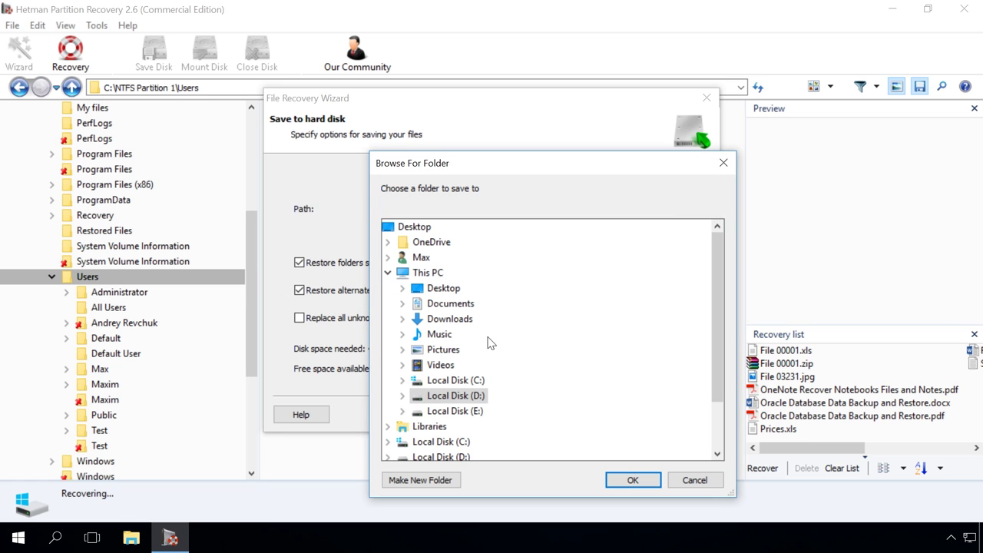
{"action": "left_click", "coordinate": [420, 480]}
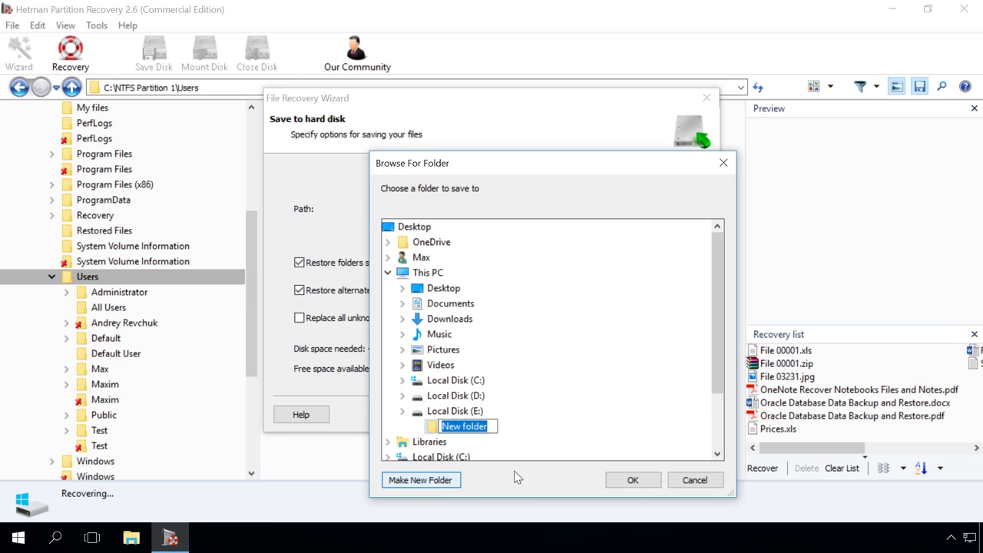
{"action": "left_click", "coordinate": [634, 481]}
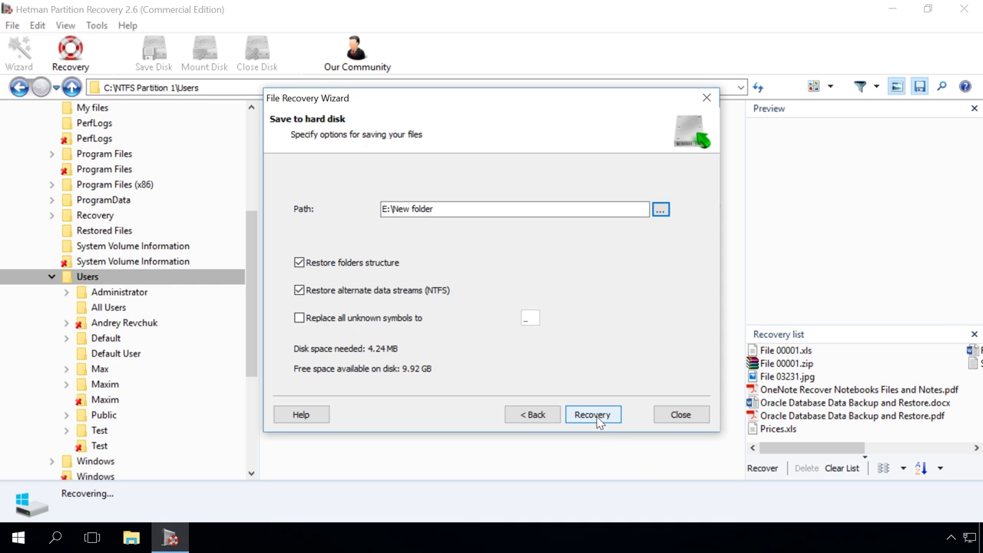
{"action": "left_click", "coordinate": [597, 417]}
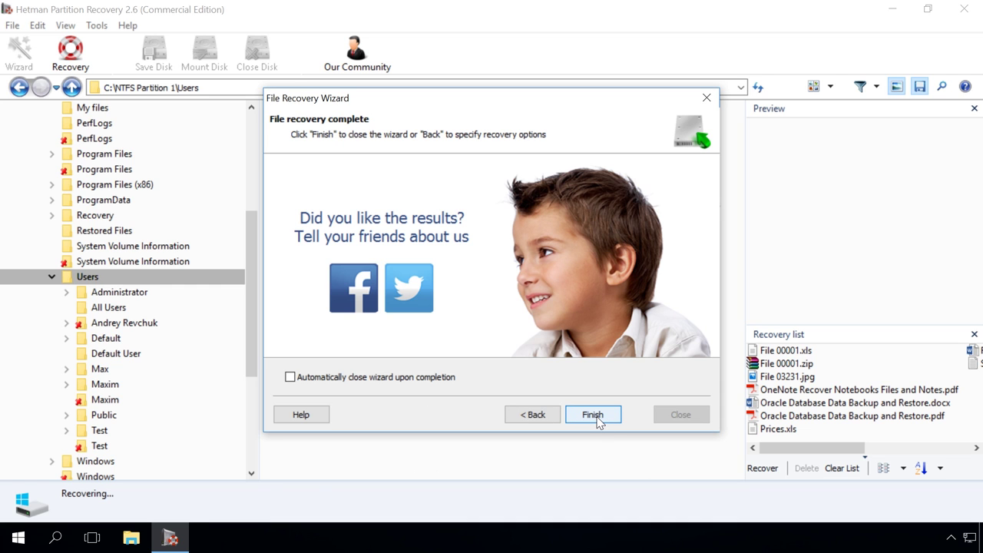
{"action": "left_click", "coordinate": [593, 414]}
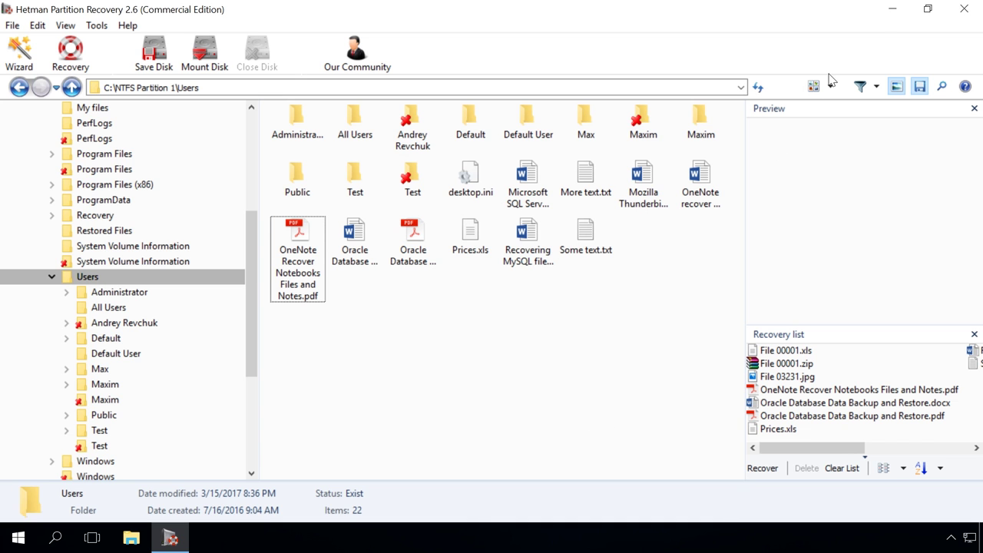
Step: Switch to File Explorer, check the recovered files in New folder on Local Disk (E:), and close the window
{"action": "left_click", "coordinate": [892, 8]}
{"action": "left_click", "coordinate": [143, 537]}
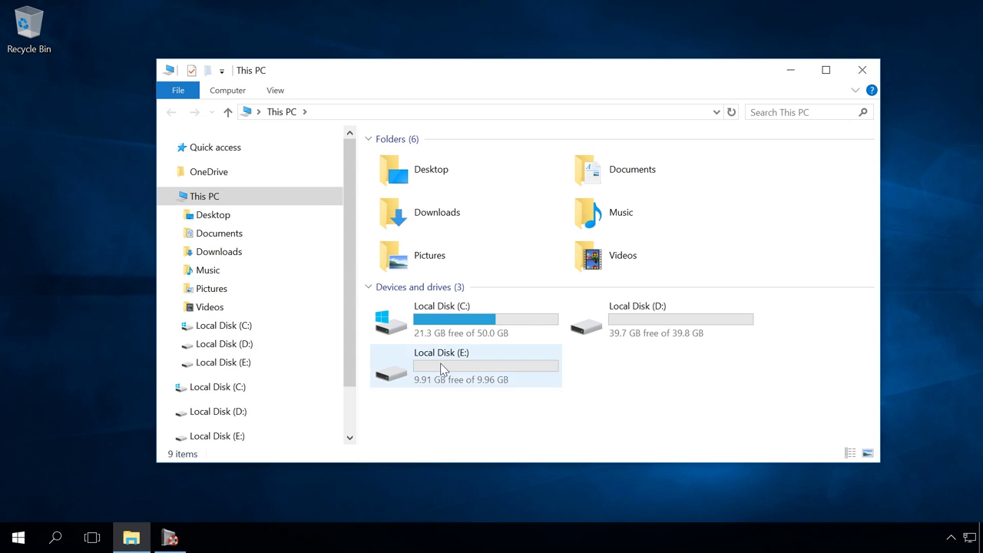
{"action": "double_click", "coordinate": [441, 370]}
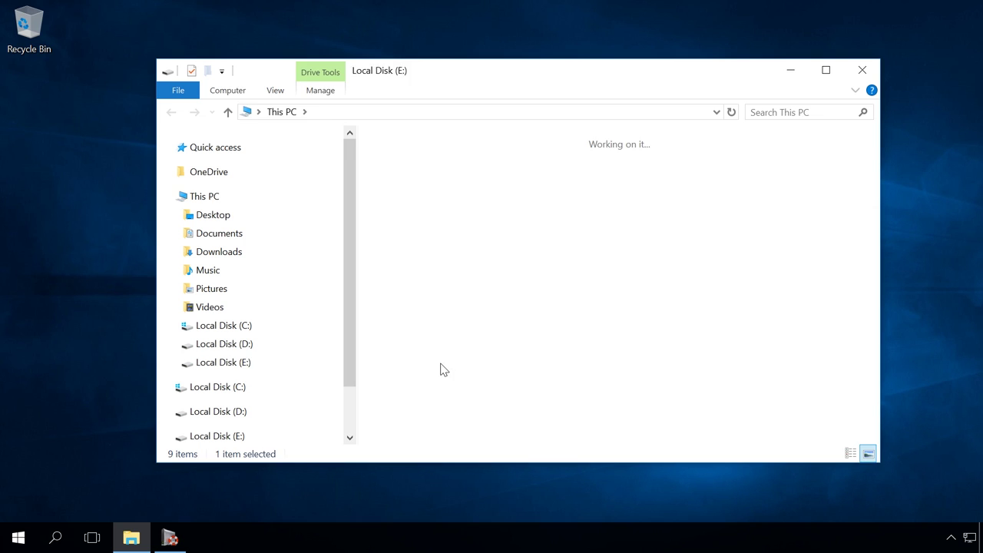
{"action": "double_click", "coordinate": [429, 211]}
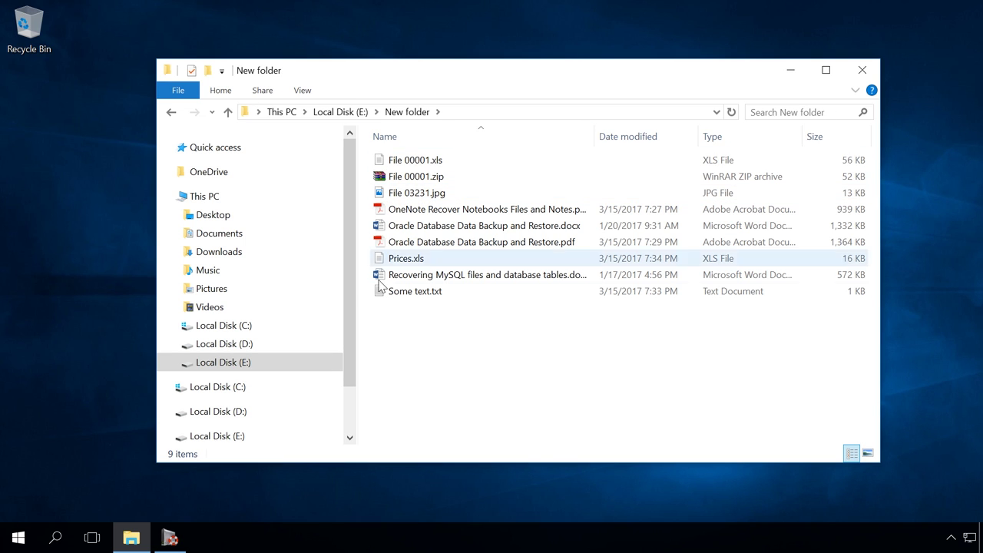
{"action": "mouse_move", "coordinate": [453, 201]}
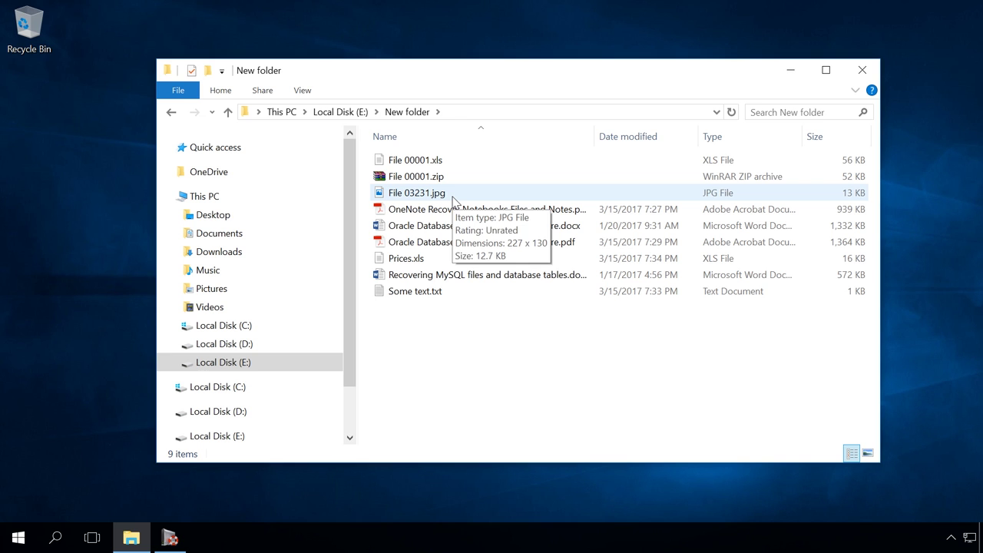
{"action": "left_click", "coordinate": [863, 70]}
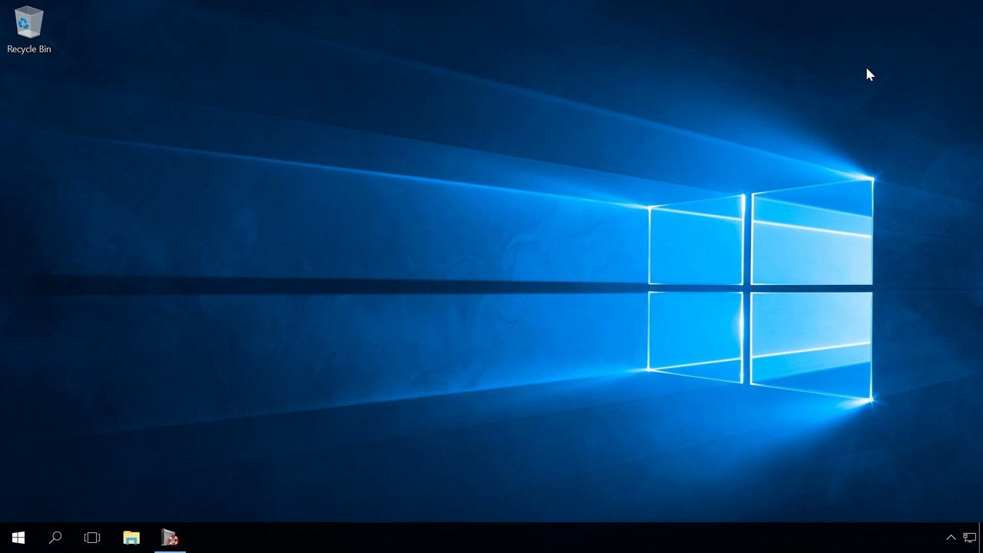
Step: Return to Hetman Partition Recovery and start a full analysis of the 60 GB VMware physical disk with NTFS, FAT and content-aware analysis enabled
{"action": "left_click", "coordinate": [170, 538]}
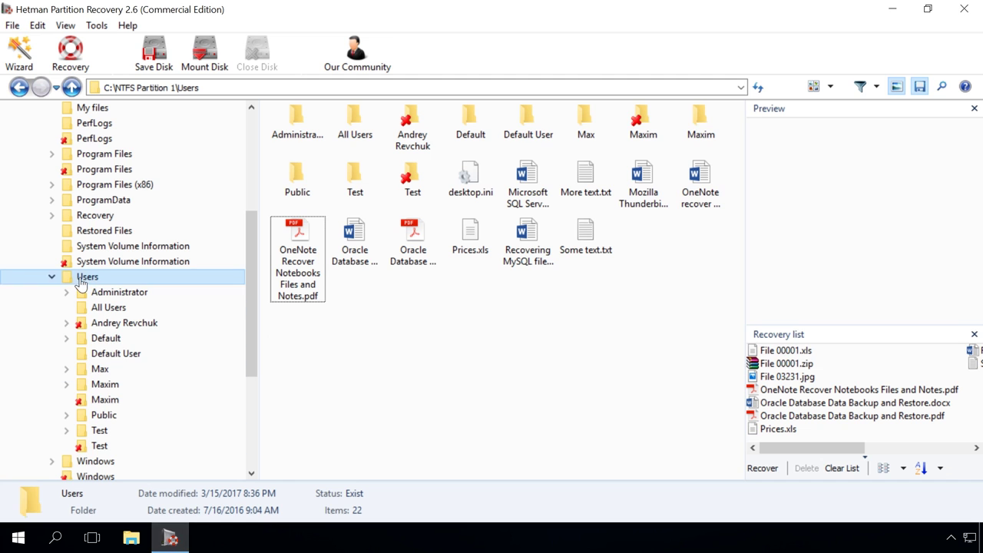
{"action": "left_click", "coordinate": [23, 124]}
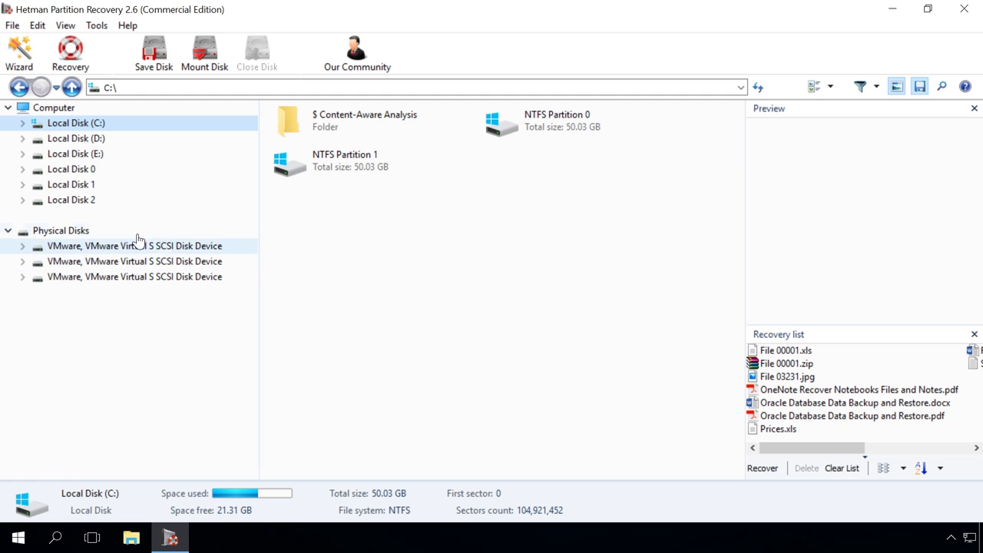
{"action": "left_click", "coordinate": [92, 231]}
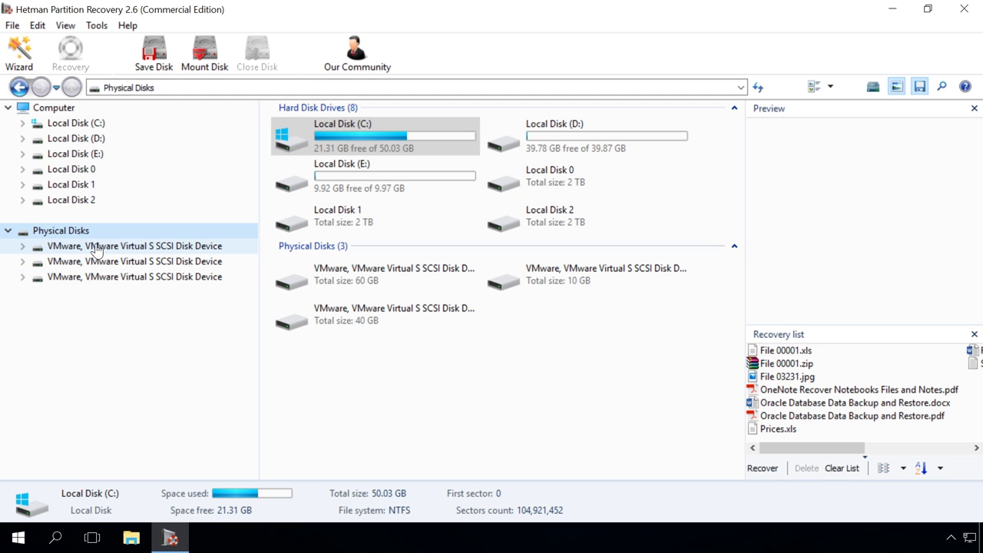
{"action": "double_click", "coordinate": [96, 246]}
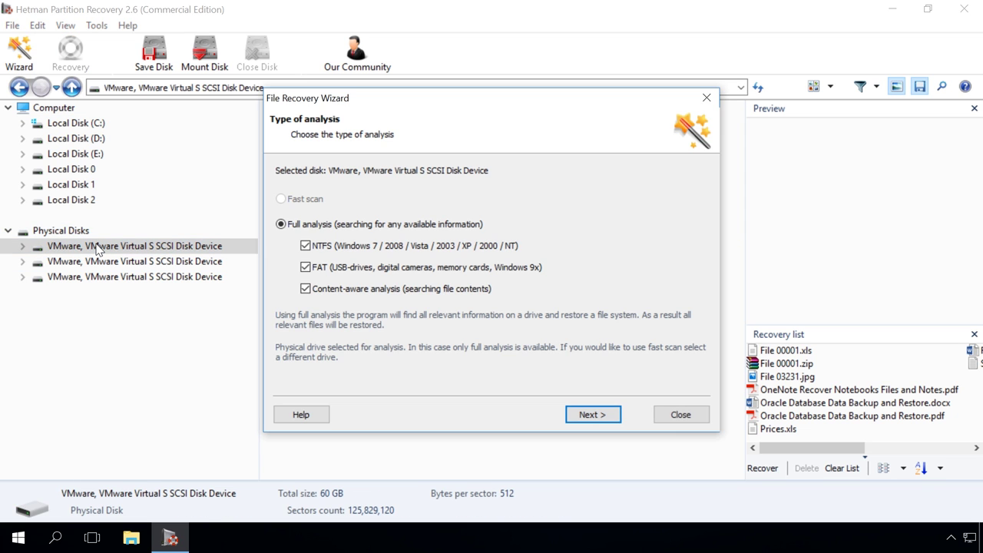
{"action": "left_click", "coordinate": [589, 417]}
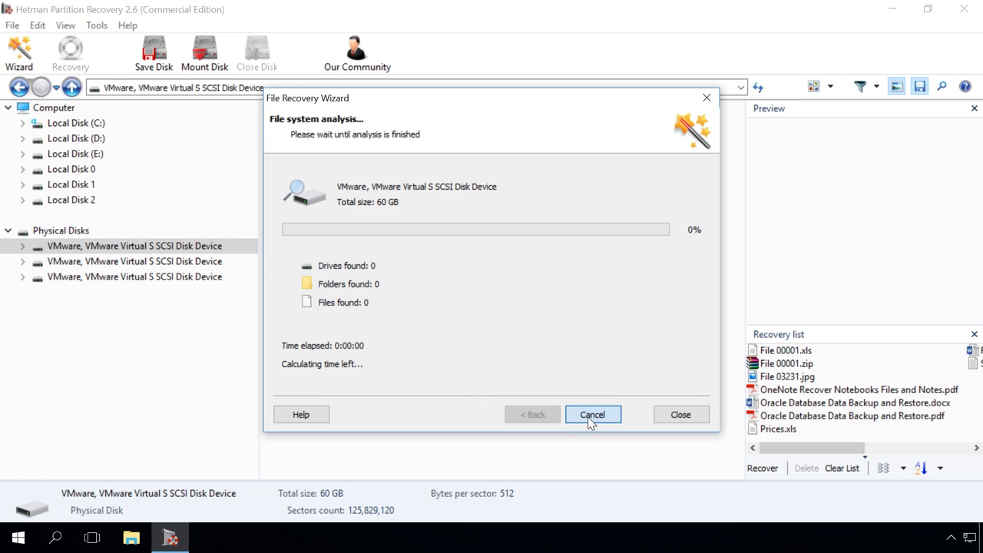